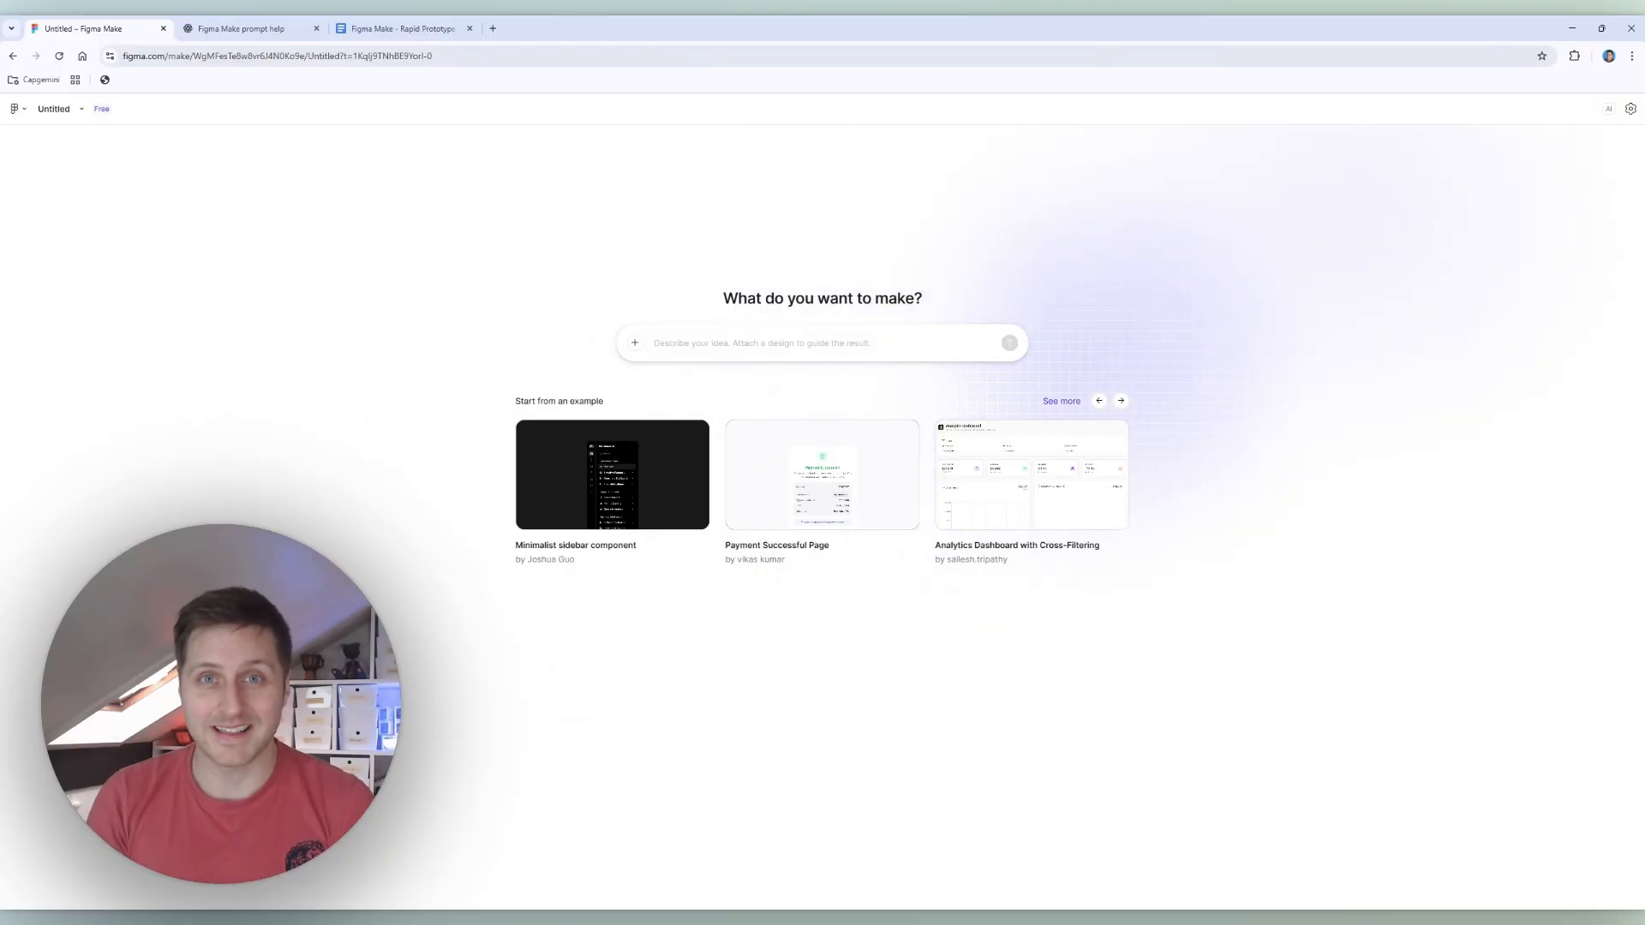
# Step: Switch to ChatGPT and Google Docs to review the prompt-help conversation and the rapid prototype prompt through its Constraints section
pyautogui.hotkey('ctrl', 'Tab')
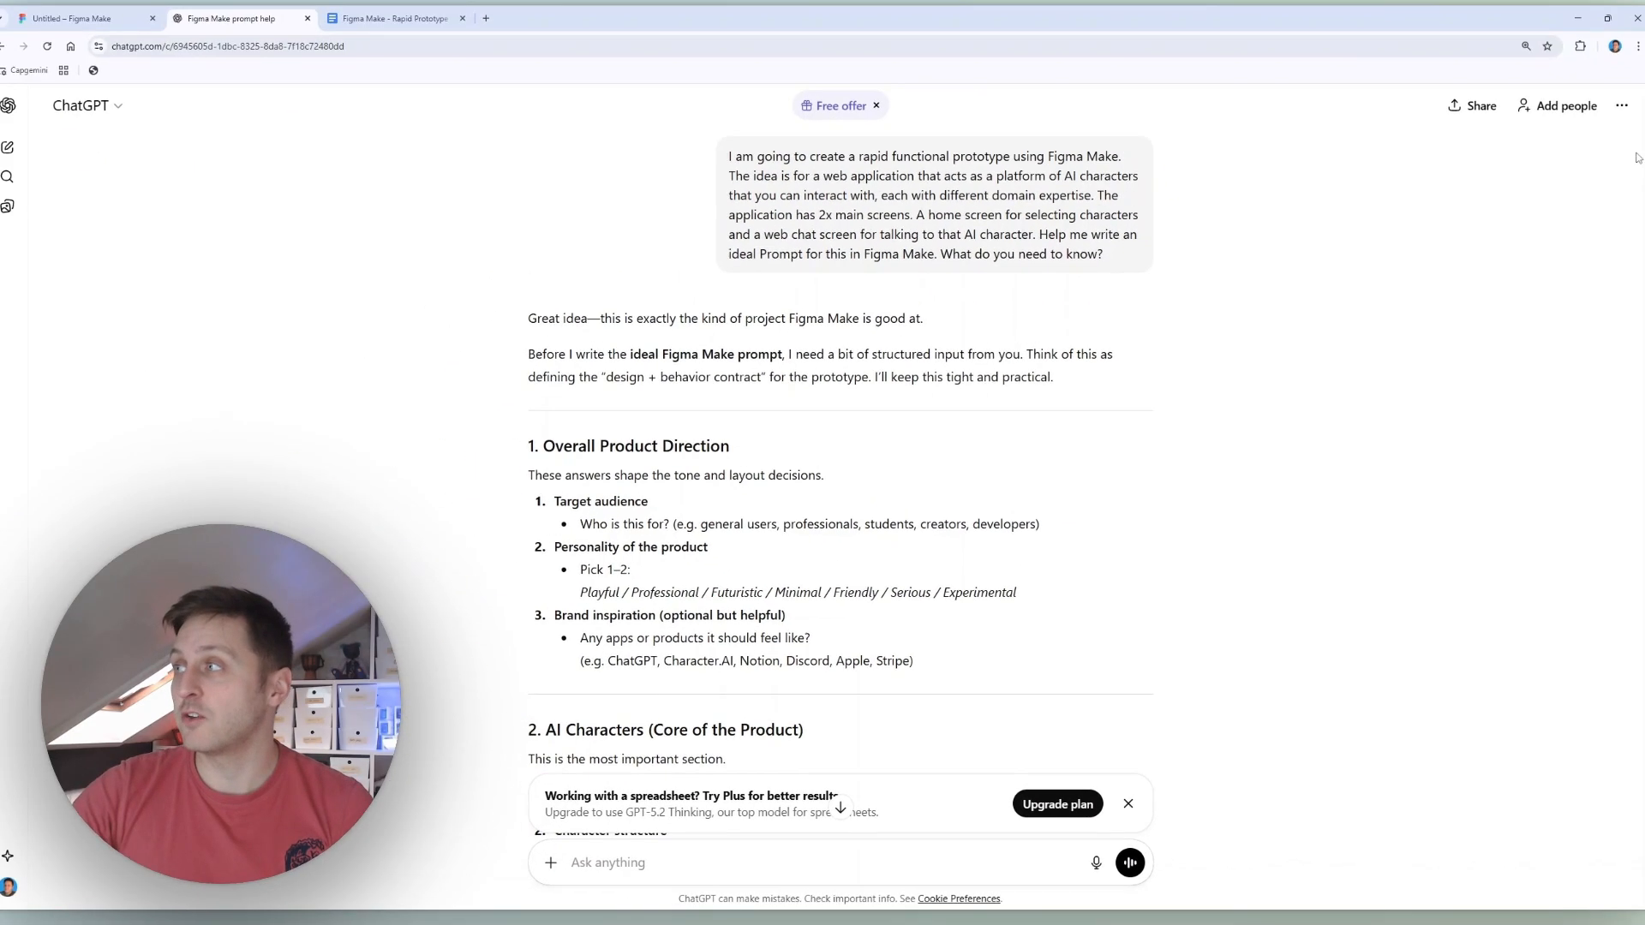
pyautogui.moveTo(1641, 141); pyautogui.dragTo(1626, 671)
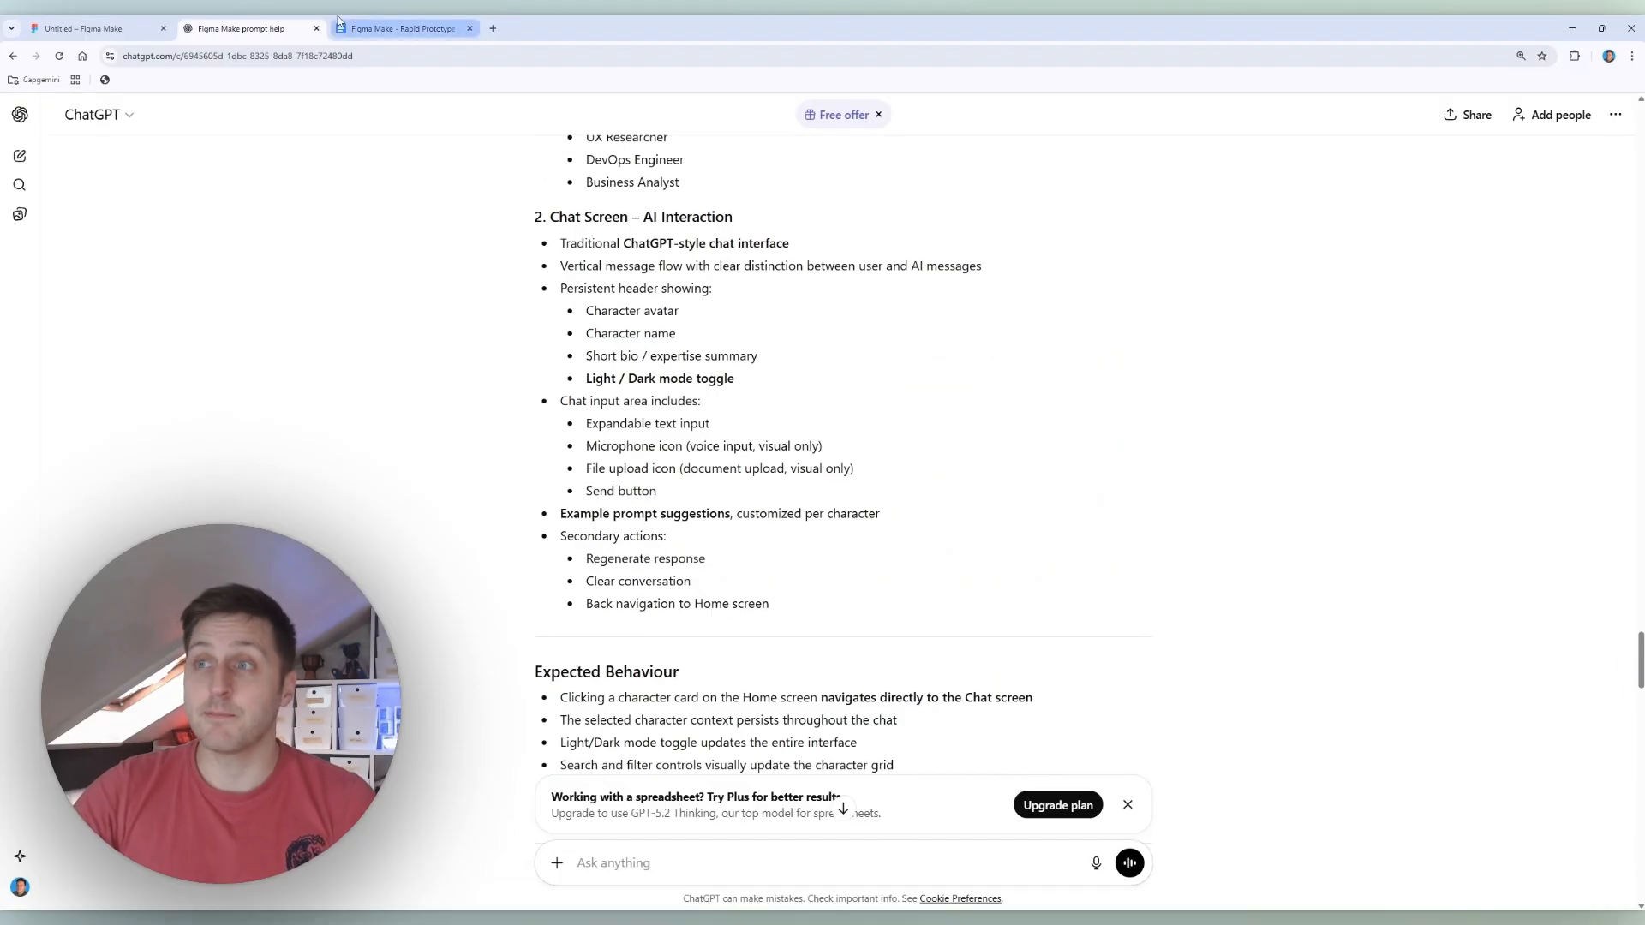
pyautogui.click(370, 25)
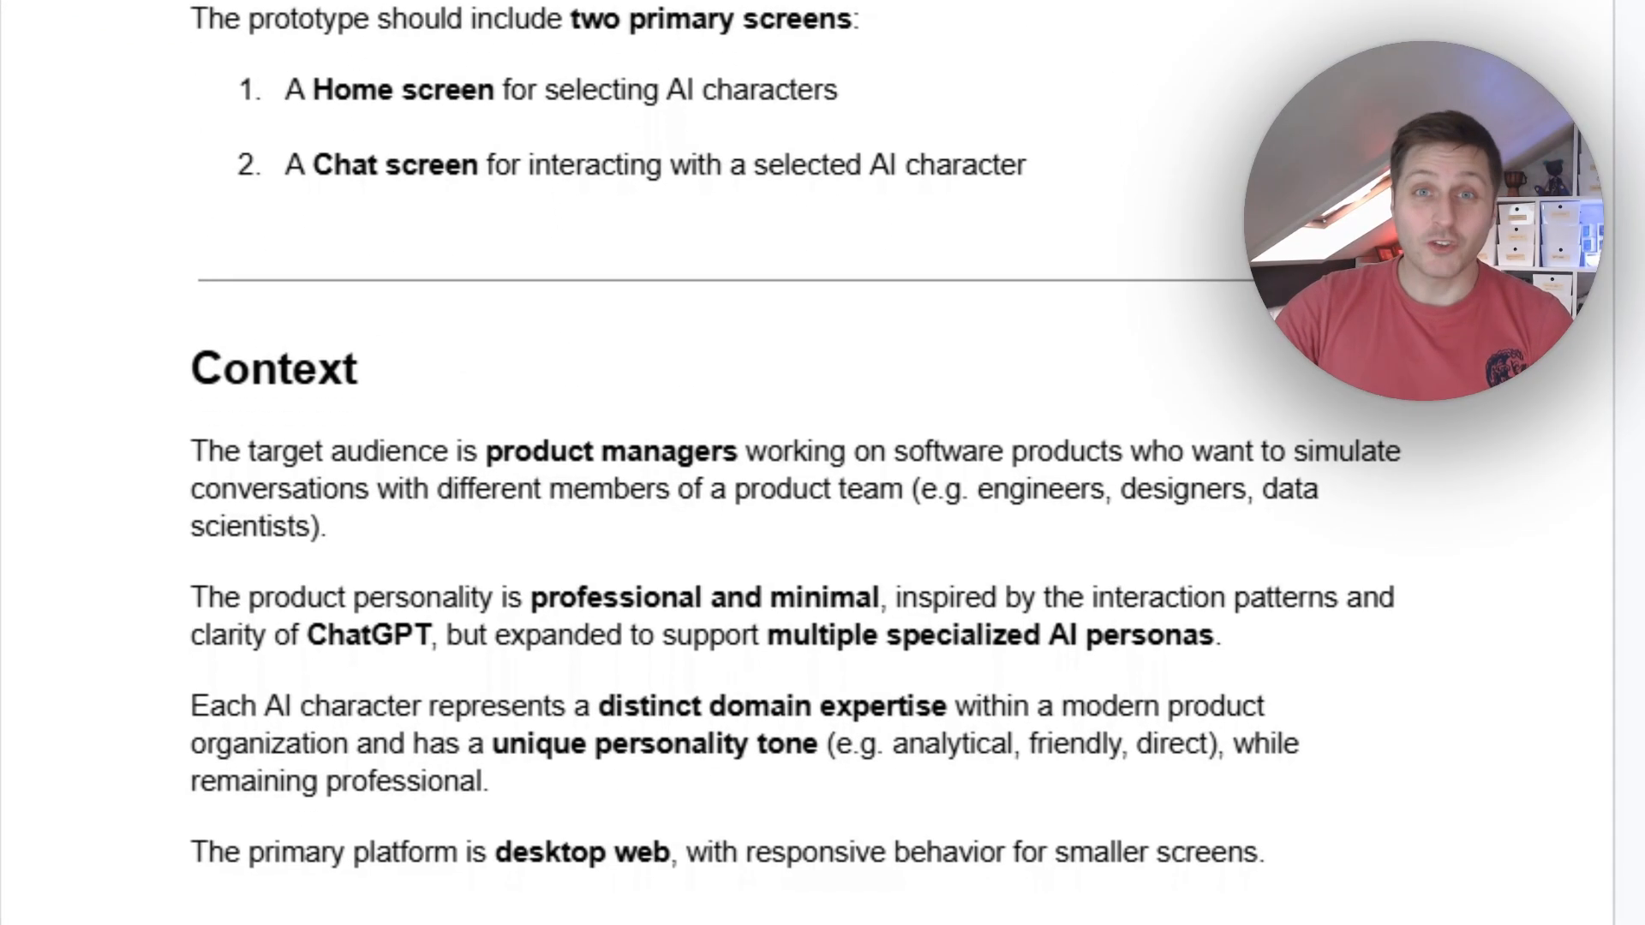
pyautogui.scroll(-5, 993, 618)
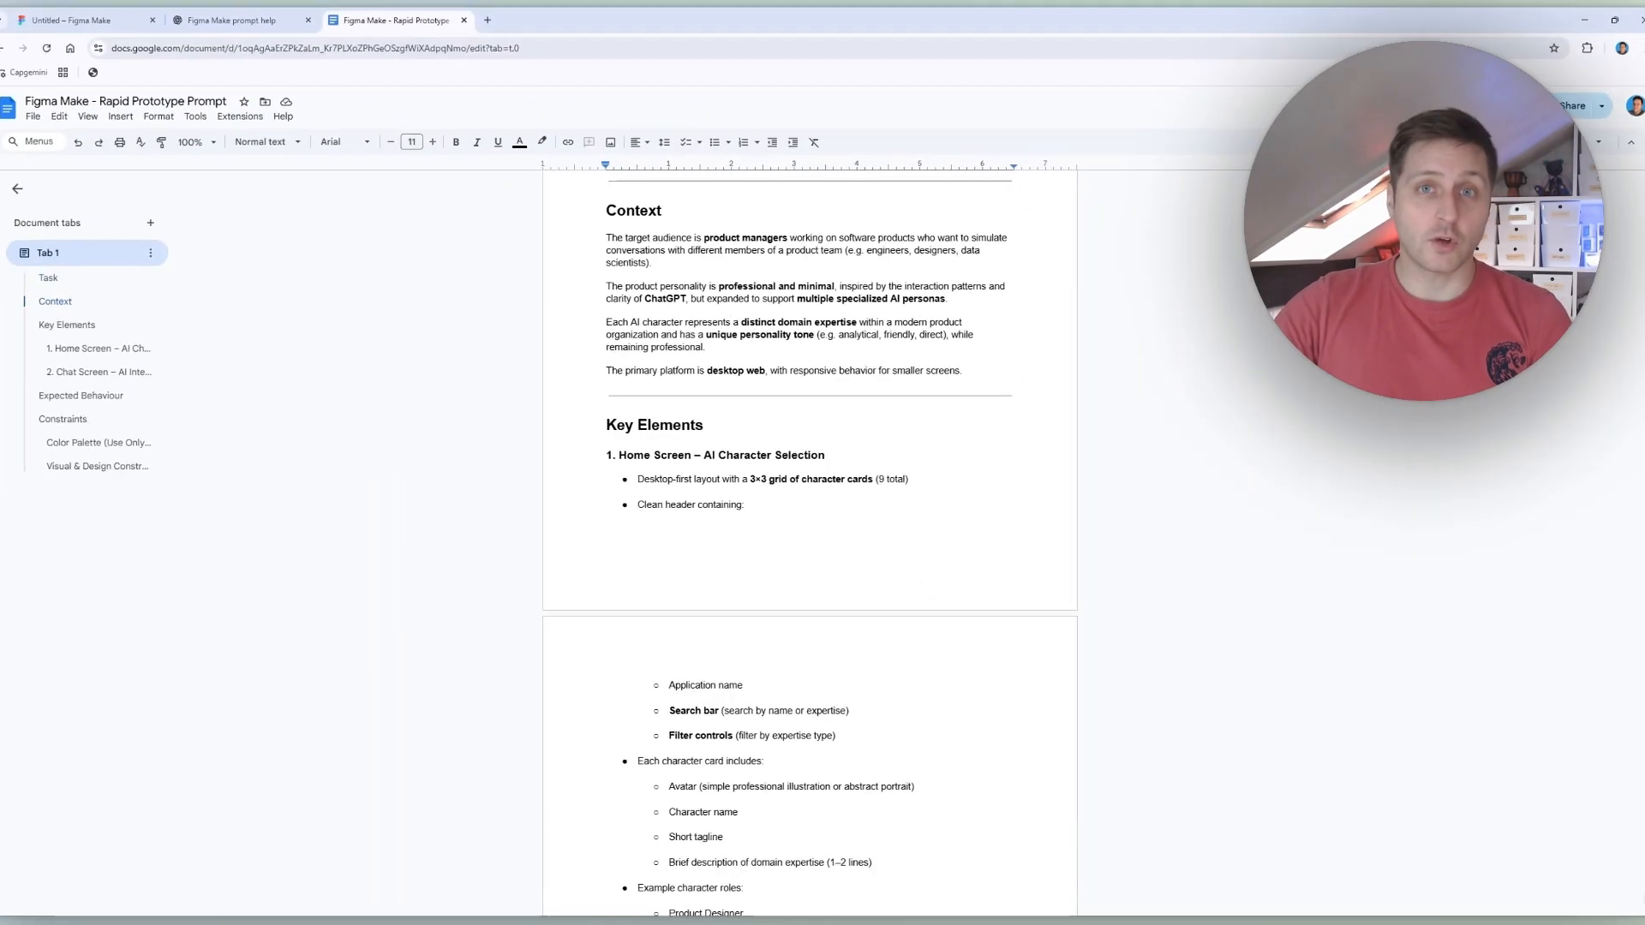
pyautogui.scroll(-3, 994, 619)
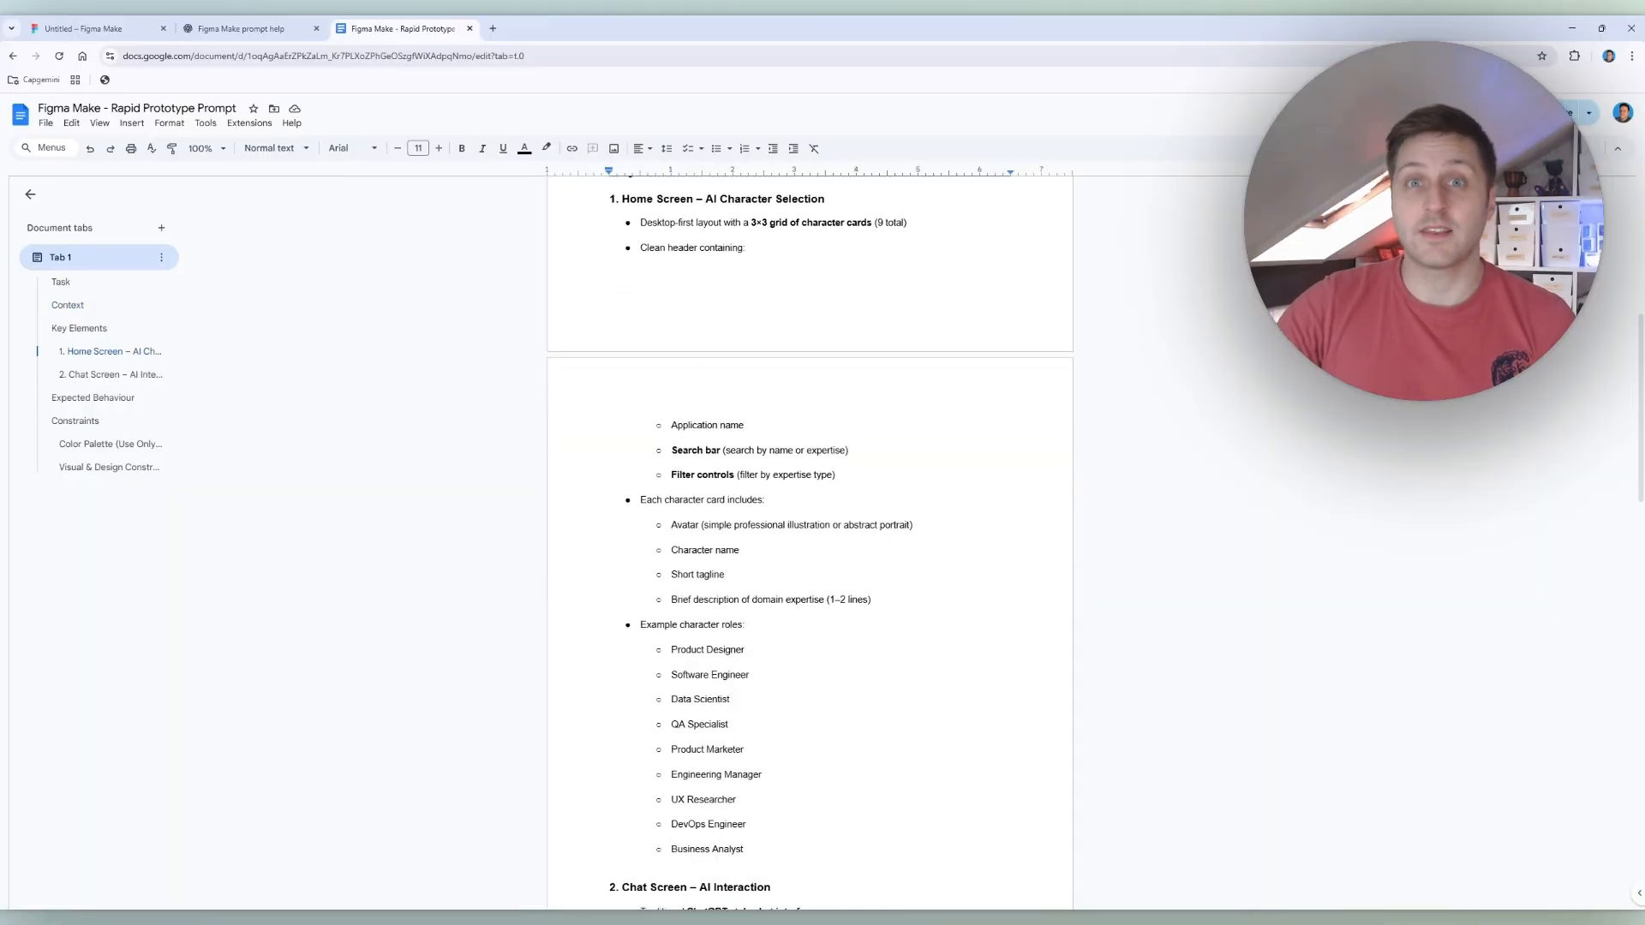
pyautogui.scroll(-6, 810, 540)
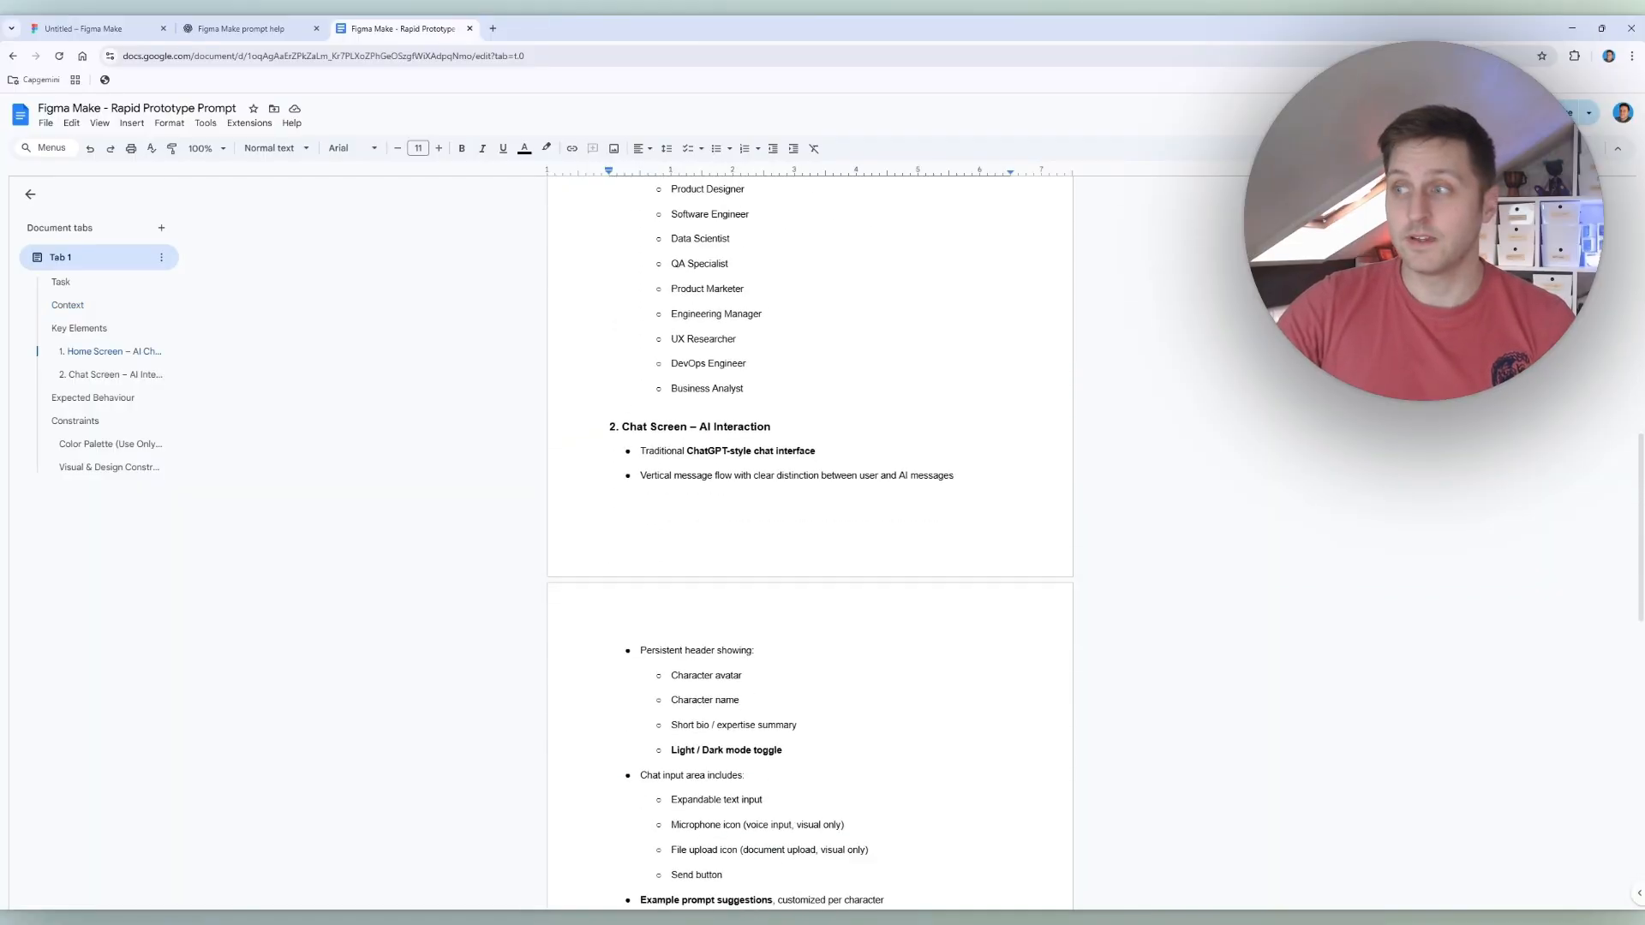
pyautogui.scroll(-5, 810, 540)
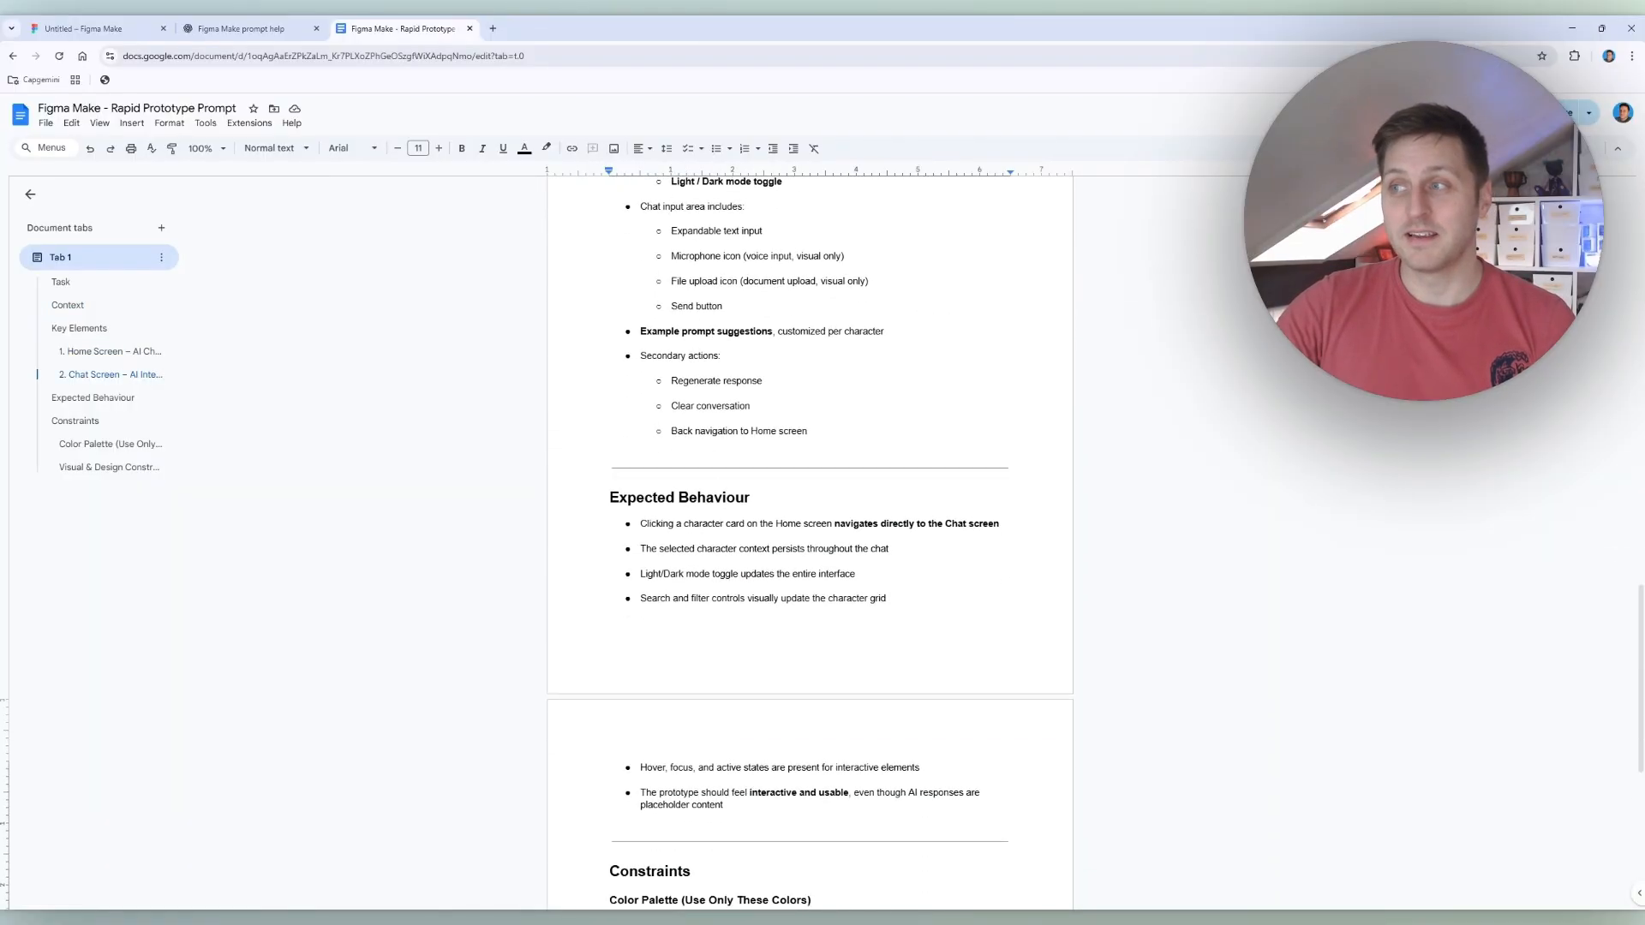
pyautogui.scroll(-1, 809, 540)
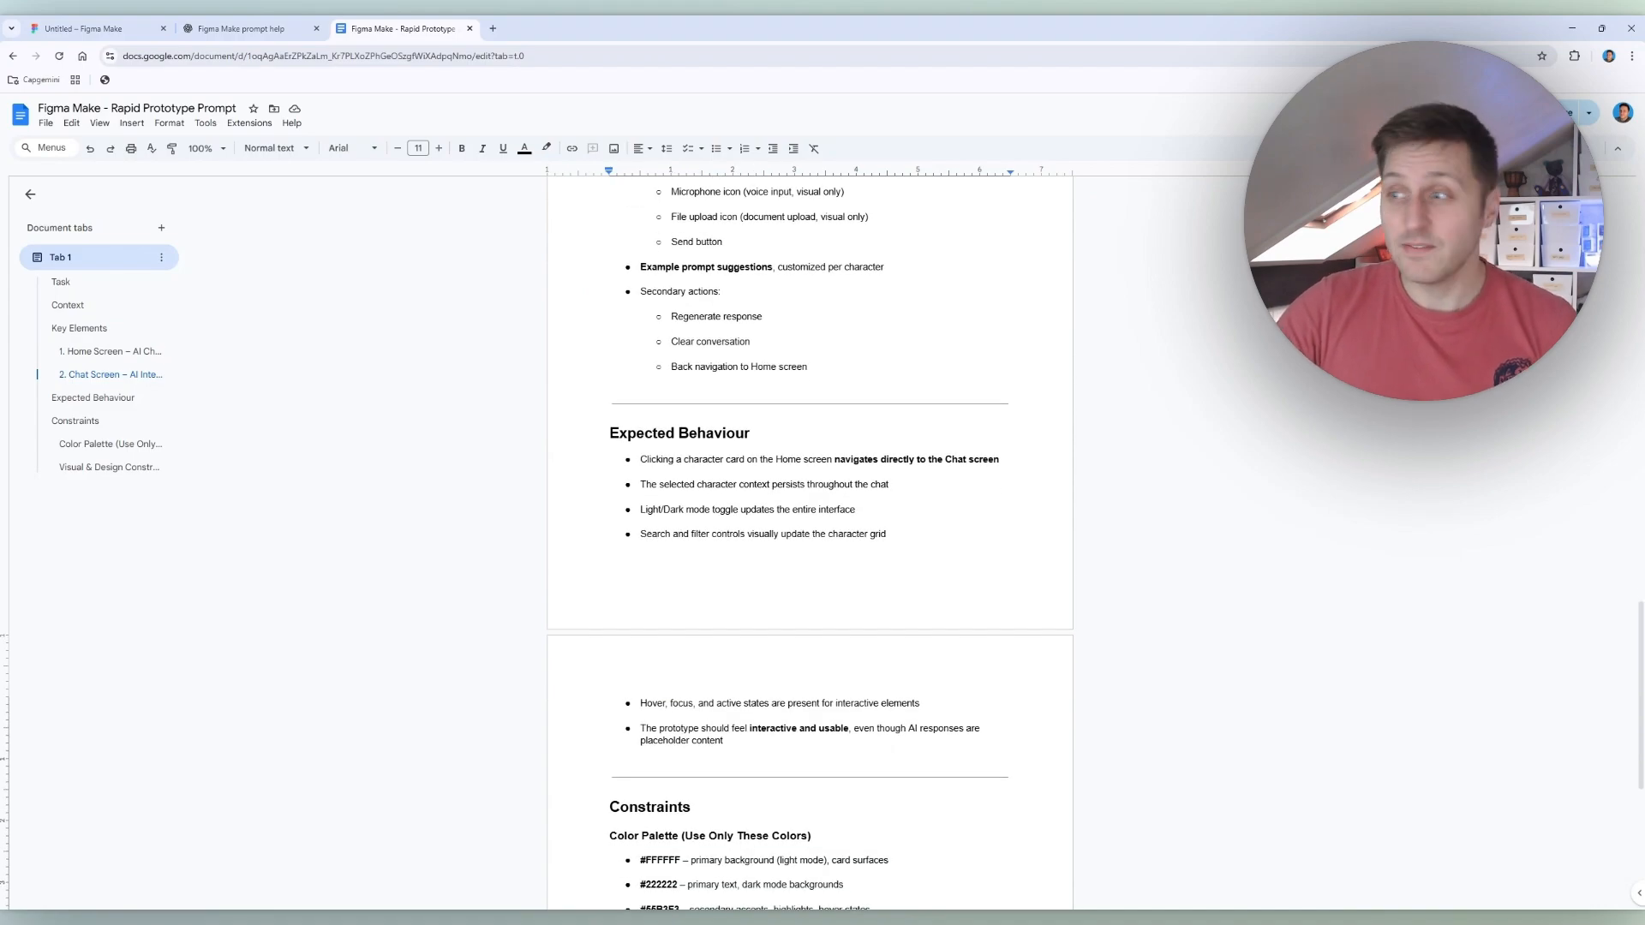
pyautogui.scroll(-4, 809, 540)
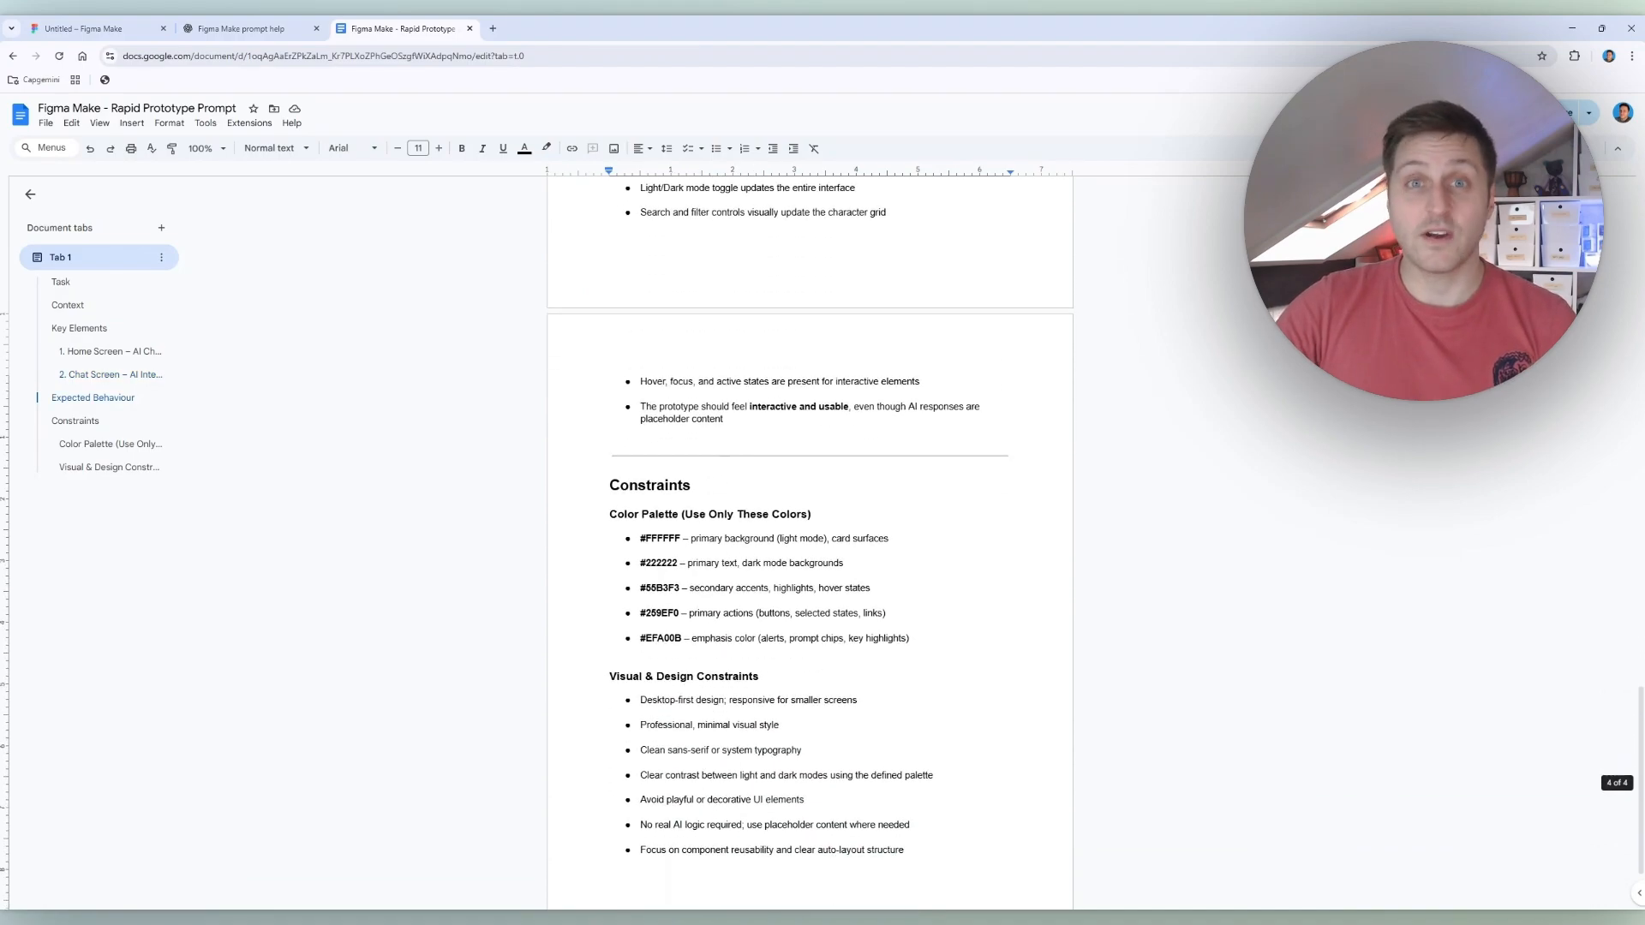
pyautogui.scroll(-3, 810, 539)
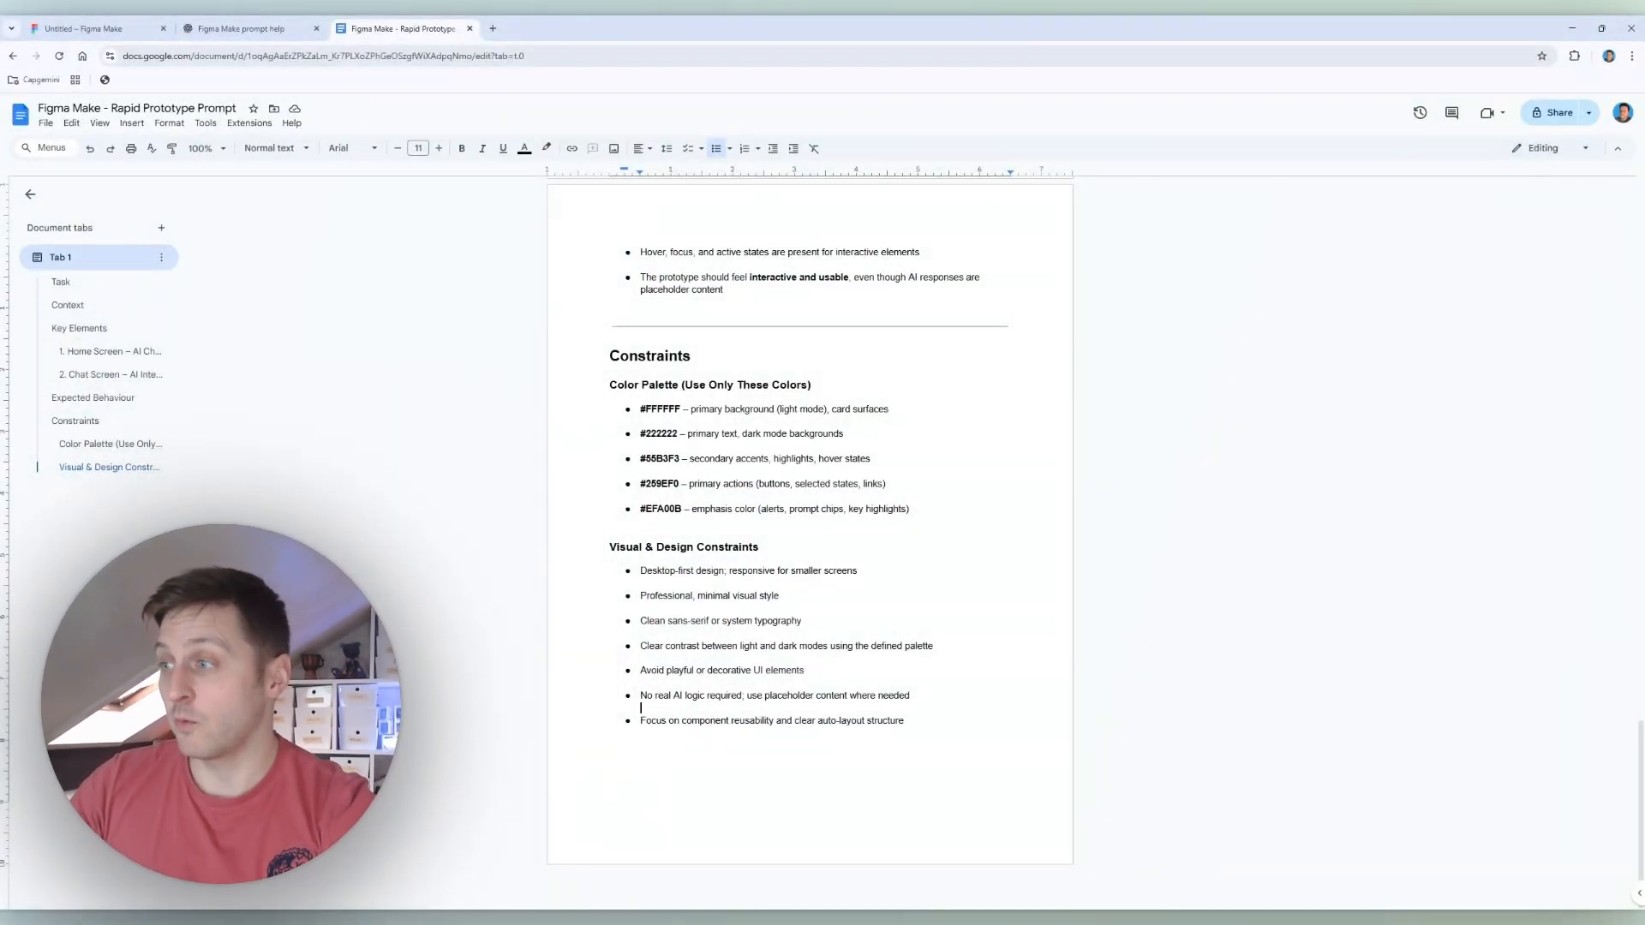
# Step: Copy the entire prompt document into Figma Make's idea prompt and submit it to generate the prototype
pyautogui.hotkey('ctrl', 'a')
pyautogui.click(139, 24)
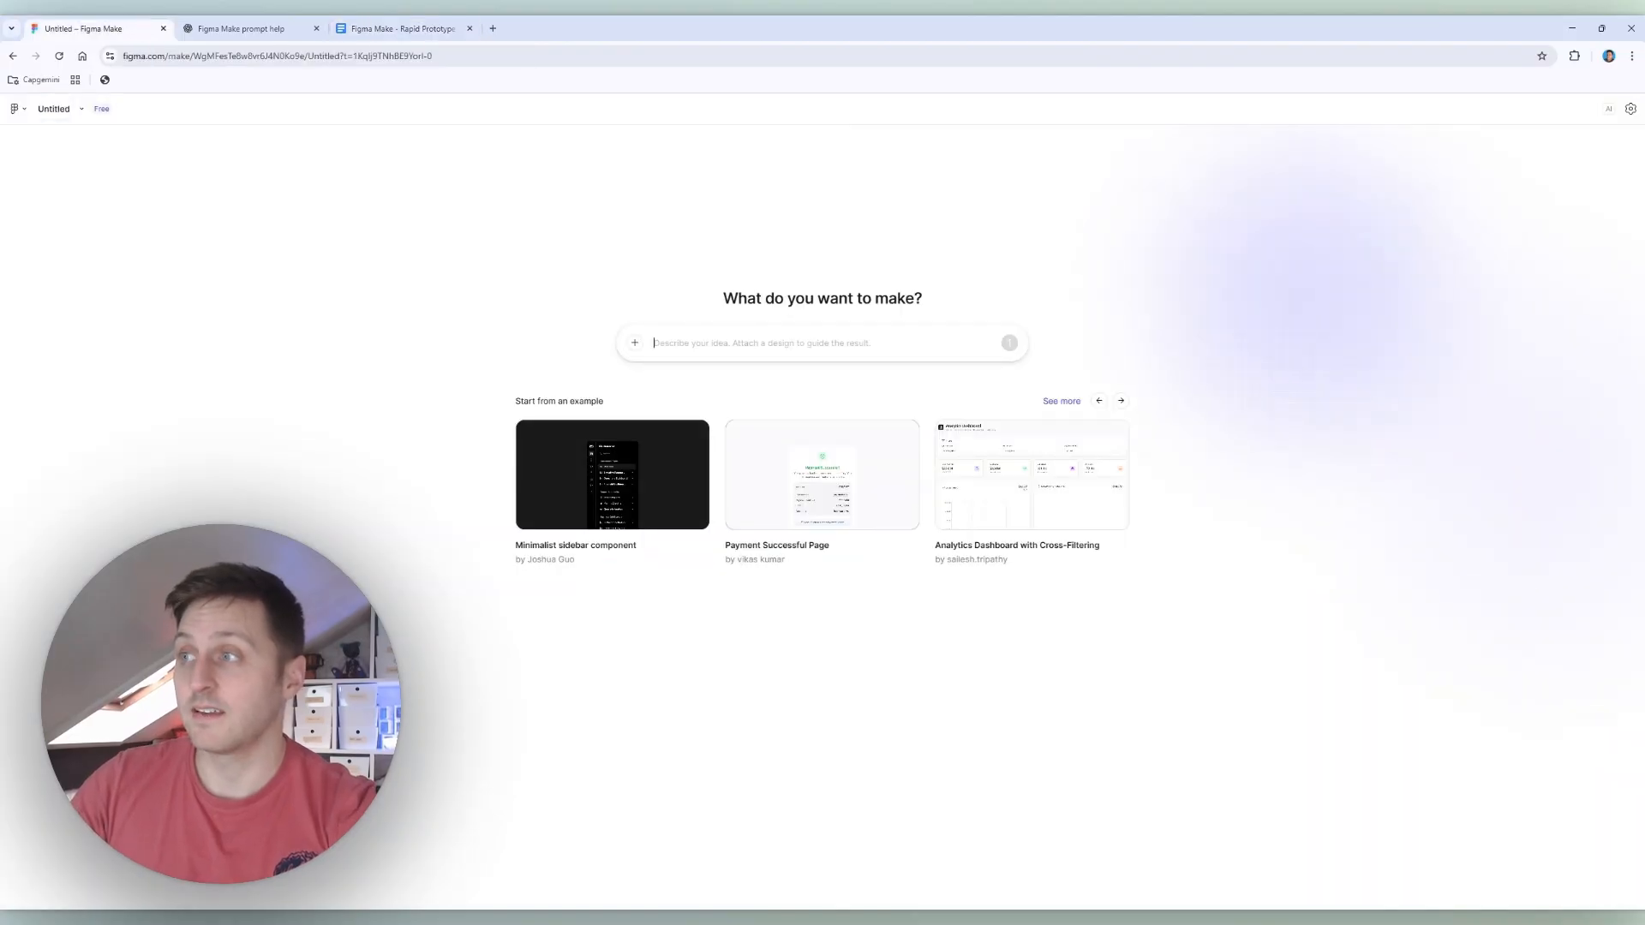
pyautogui.hotkey('ctrl', 'v')
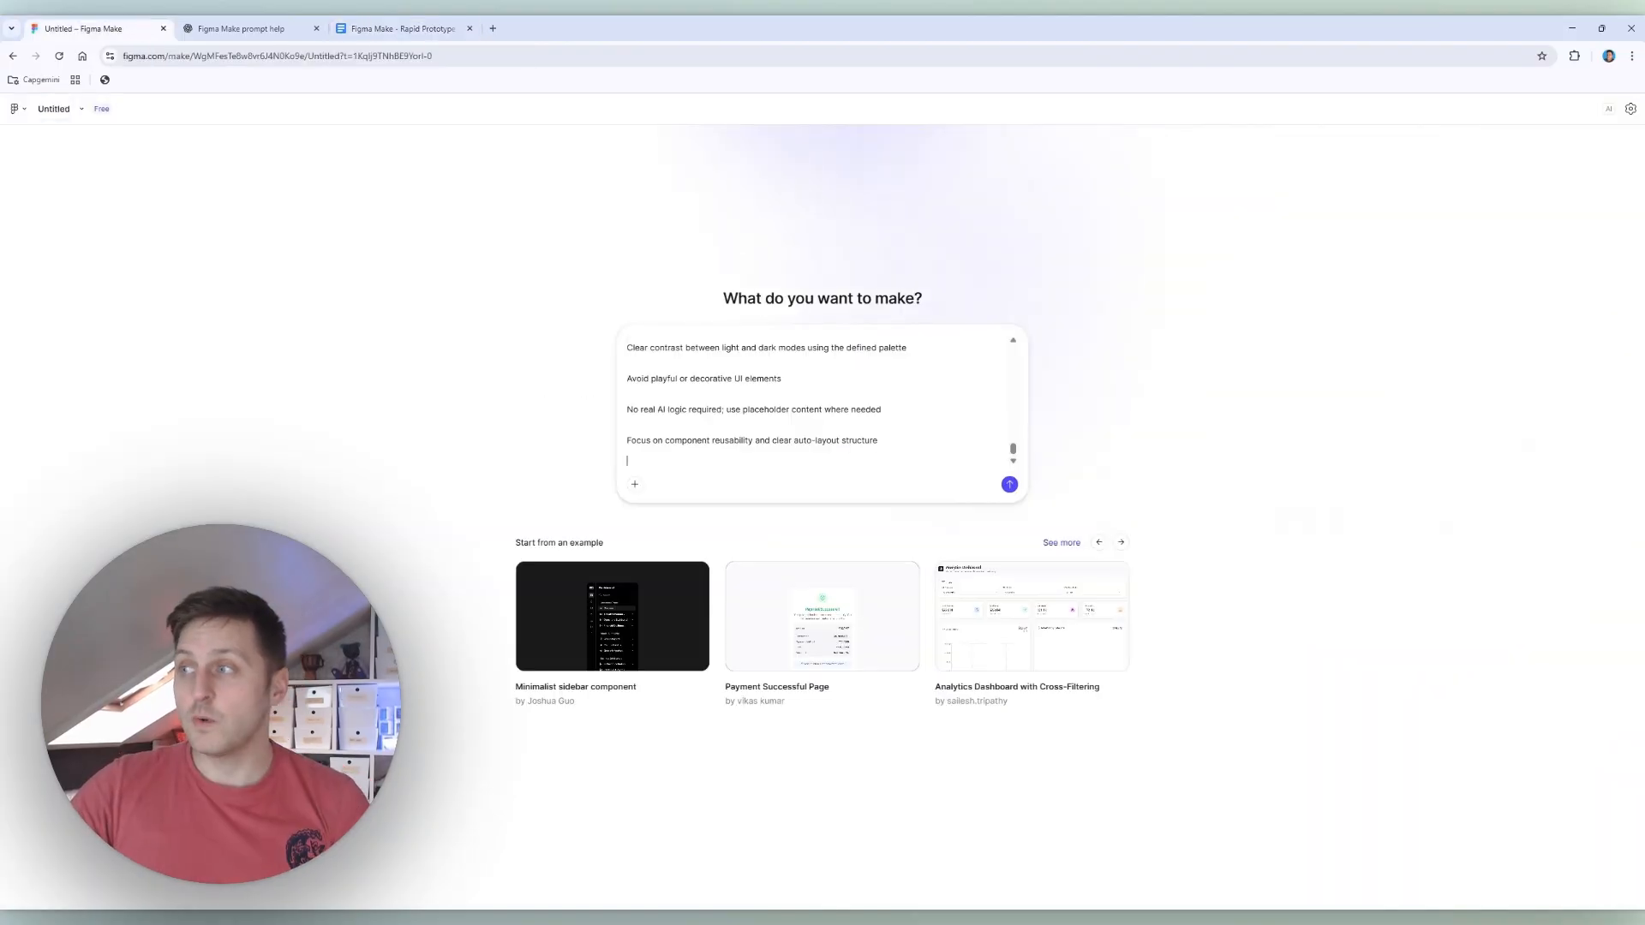
pyautogui.click(1010, 484)
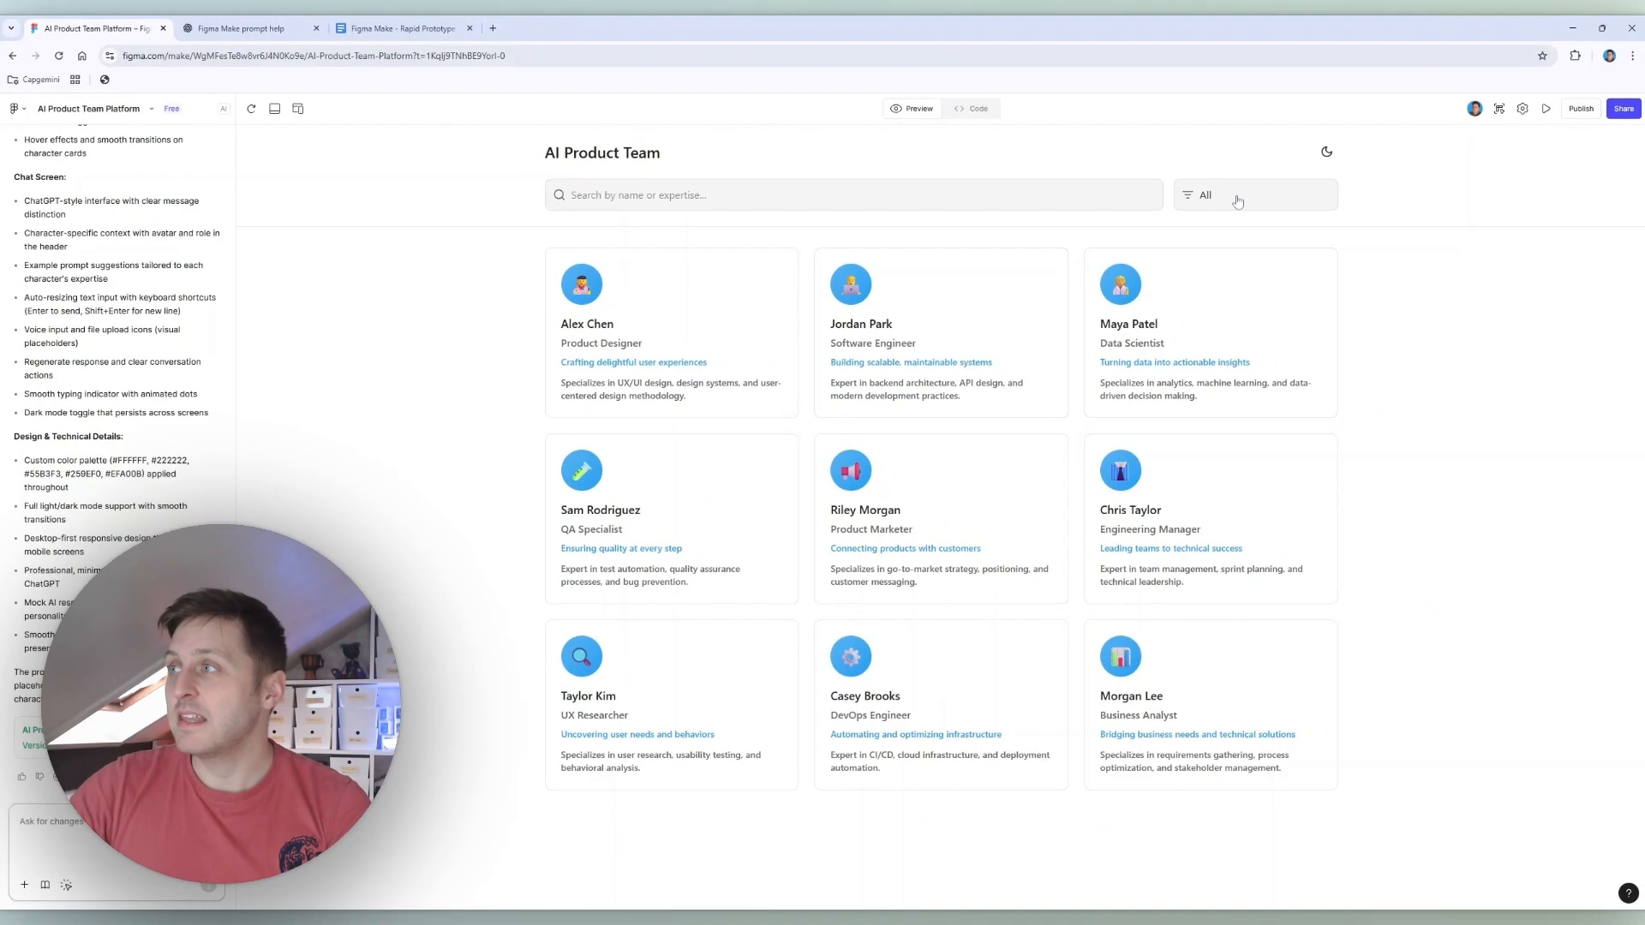
# Step: Test the prototype's expertise filter with Engineering, Design and All, and switch dark mode on and back off
pyautogui.click(1238, 201)
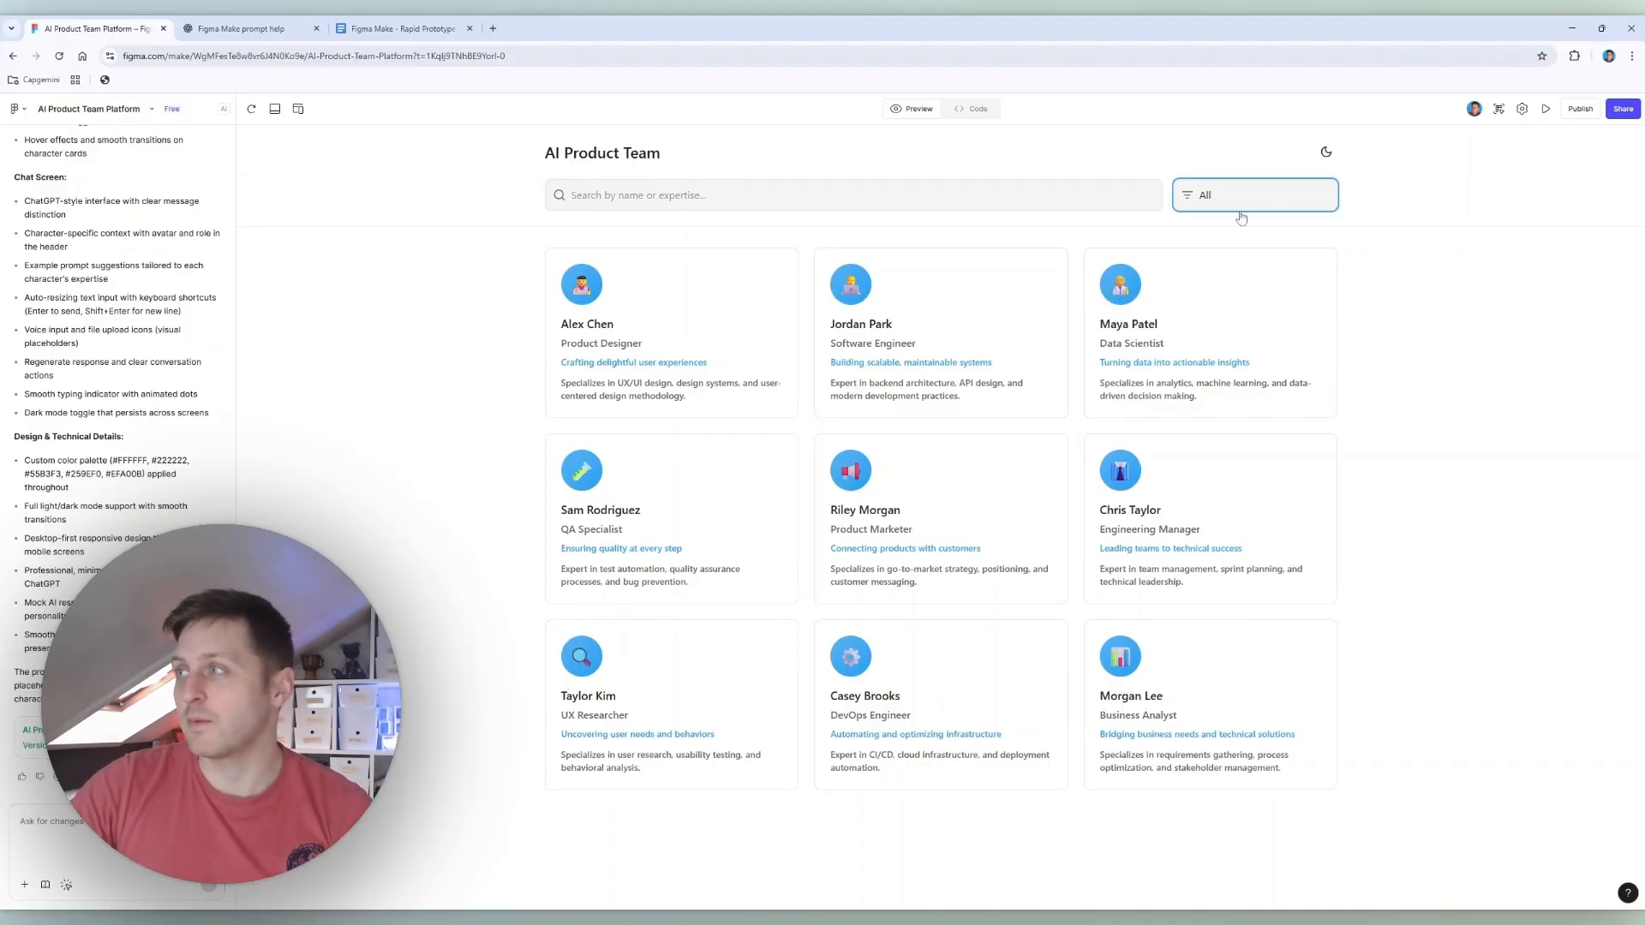
pyautogui.click(1226, 255)
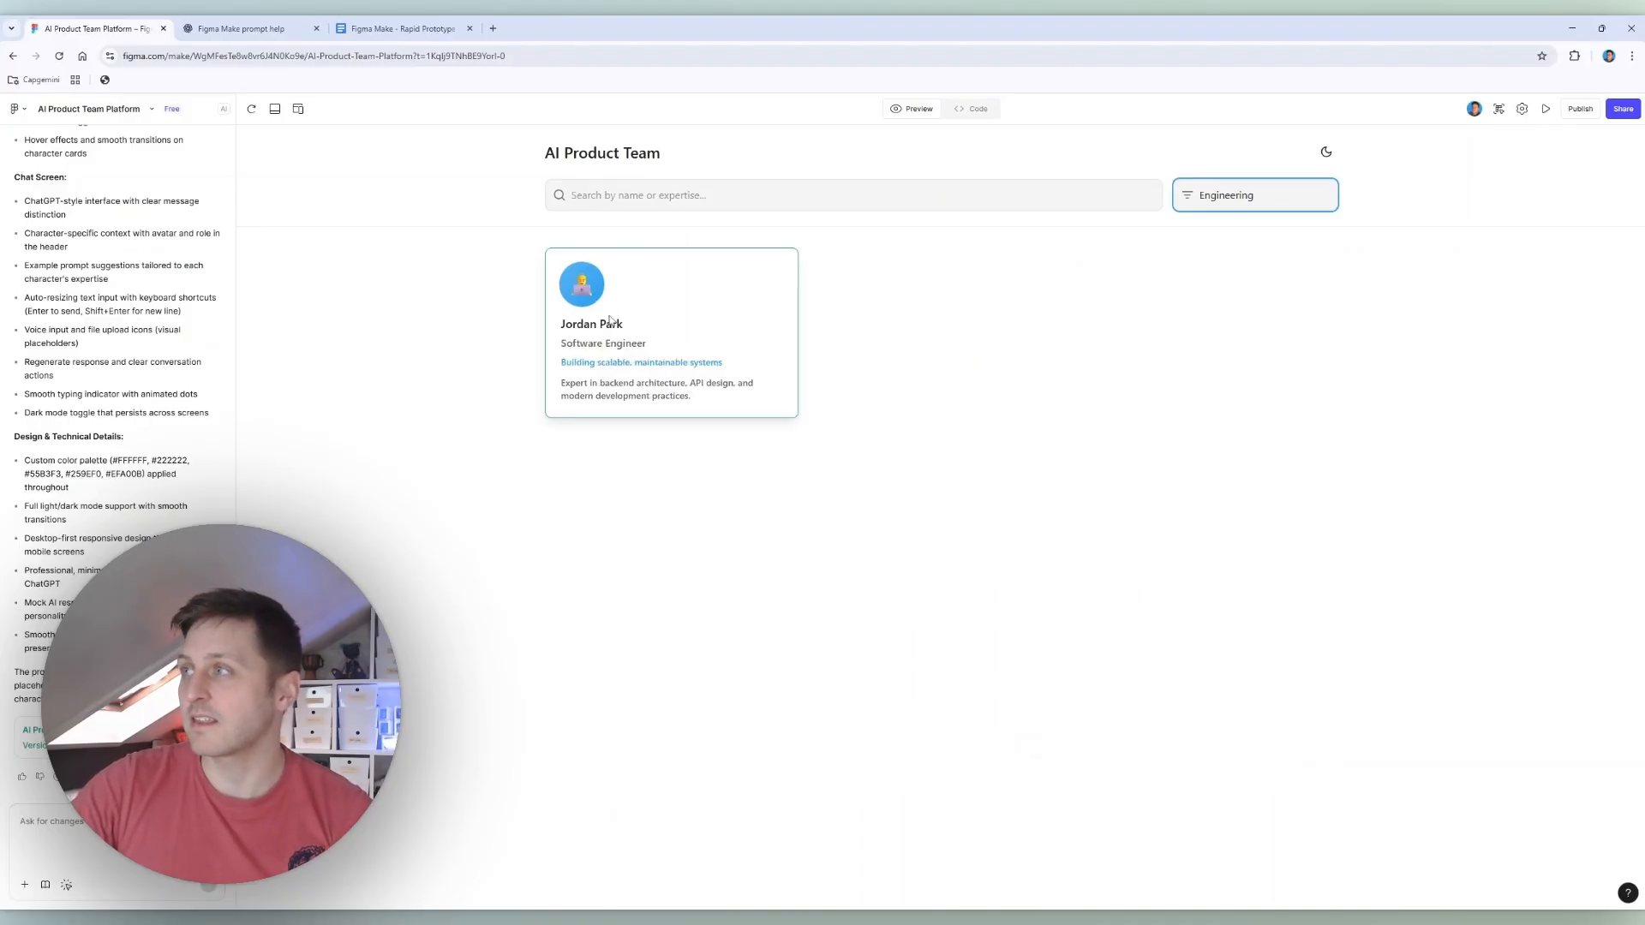
pyautogui.click(1206, 193)
pyautogui.click(1227, 243)
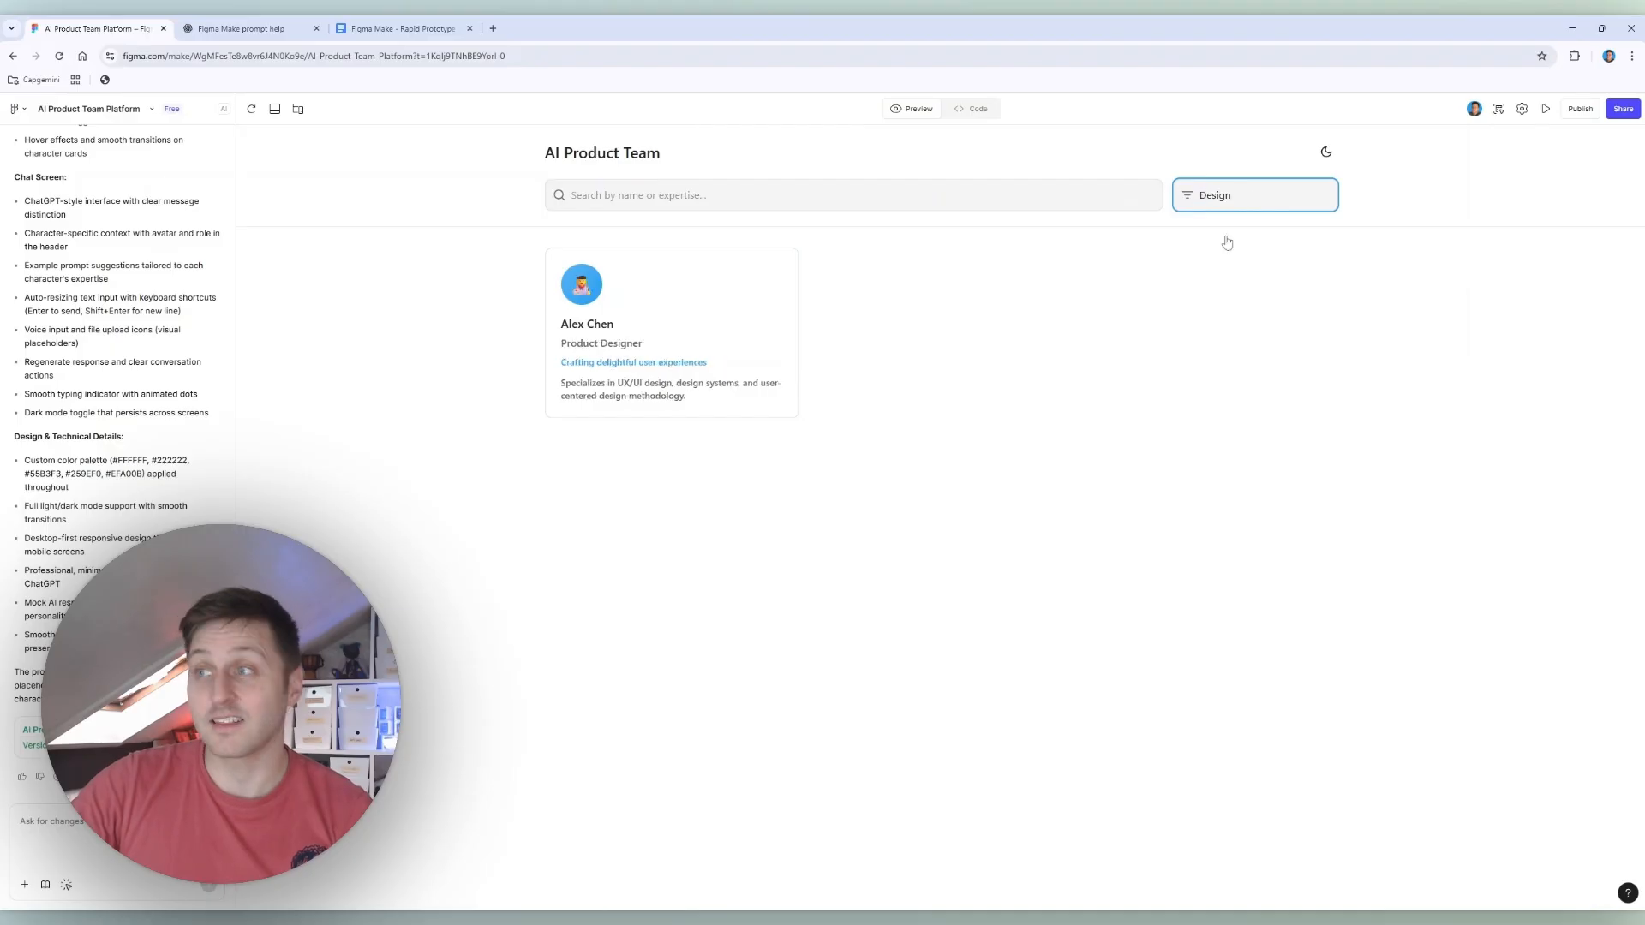
pyautogui.click(1226, 205)
pyautogui.click(1222, 212)
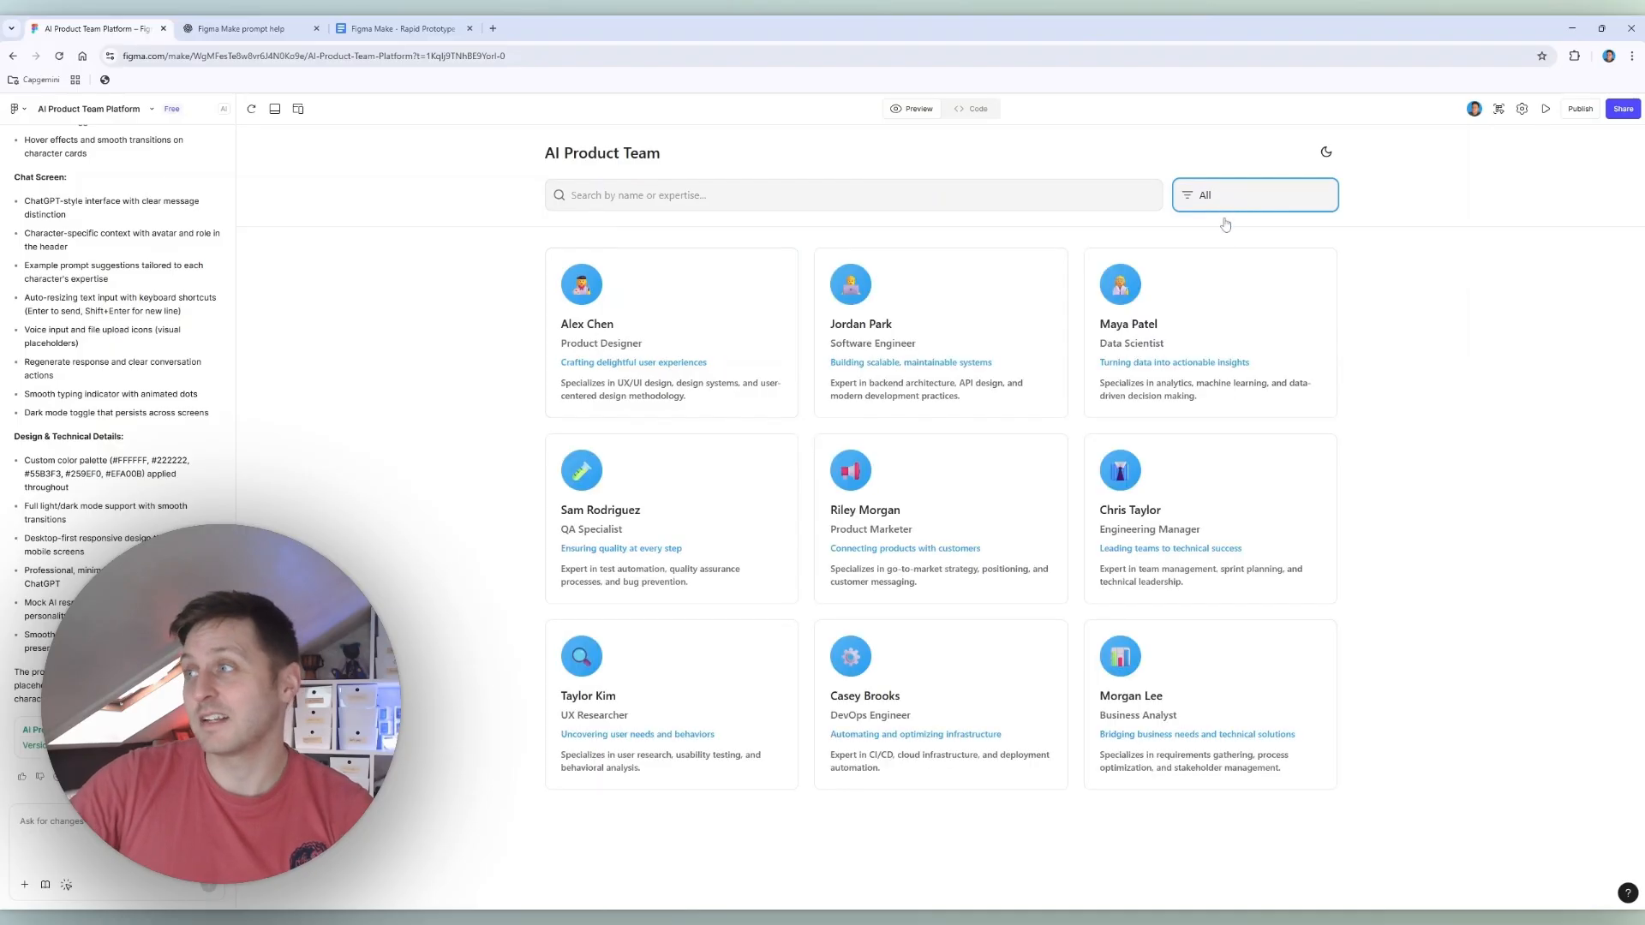
pyautogui.click(1327, 153)
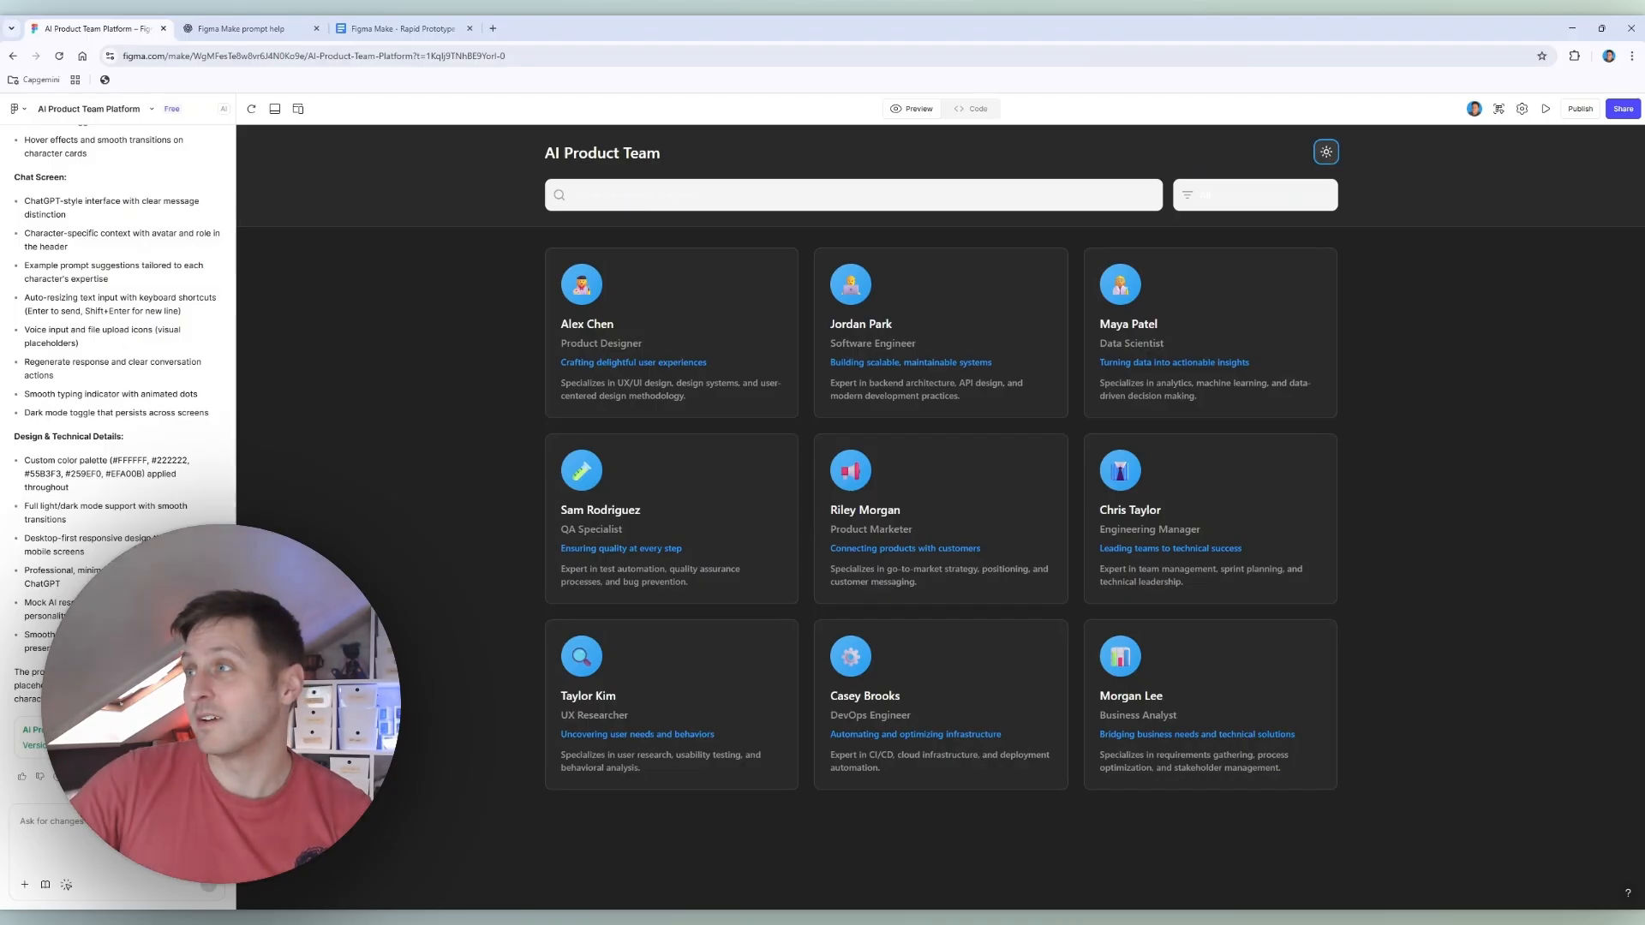
pyautogui.click(1330, 157)
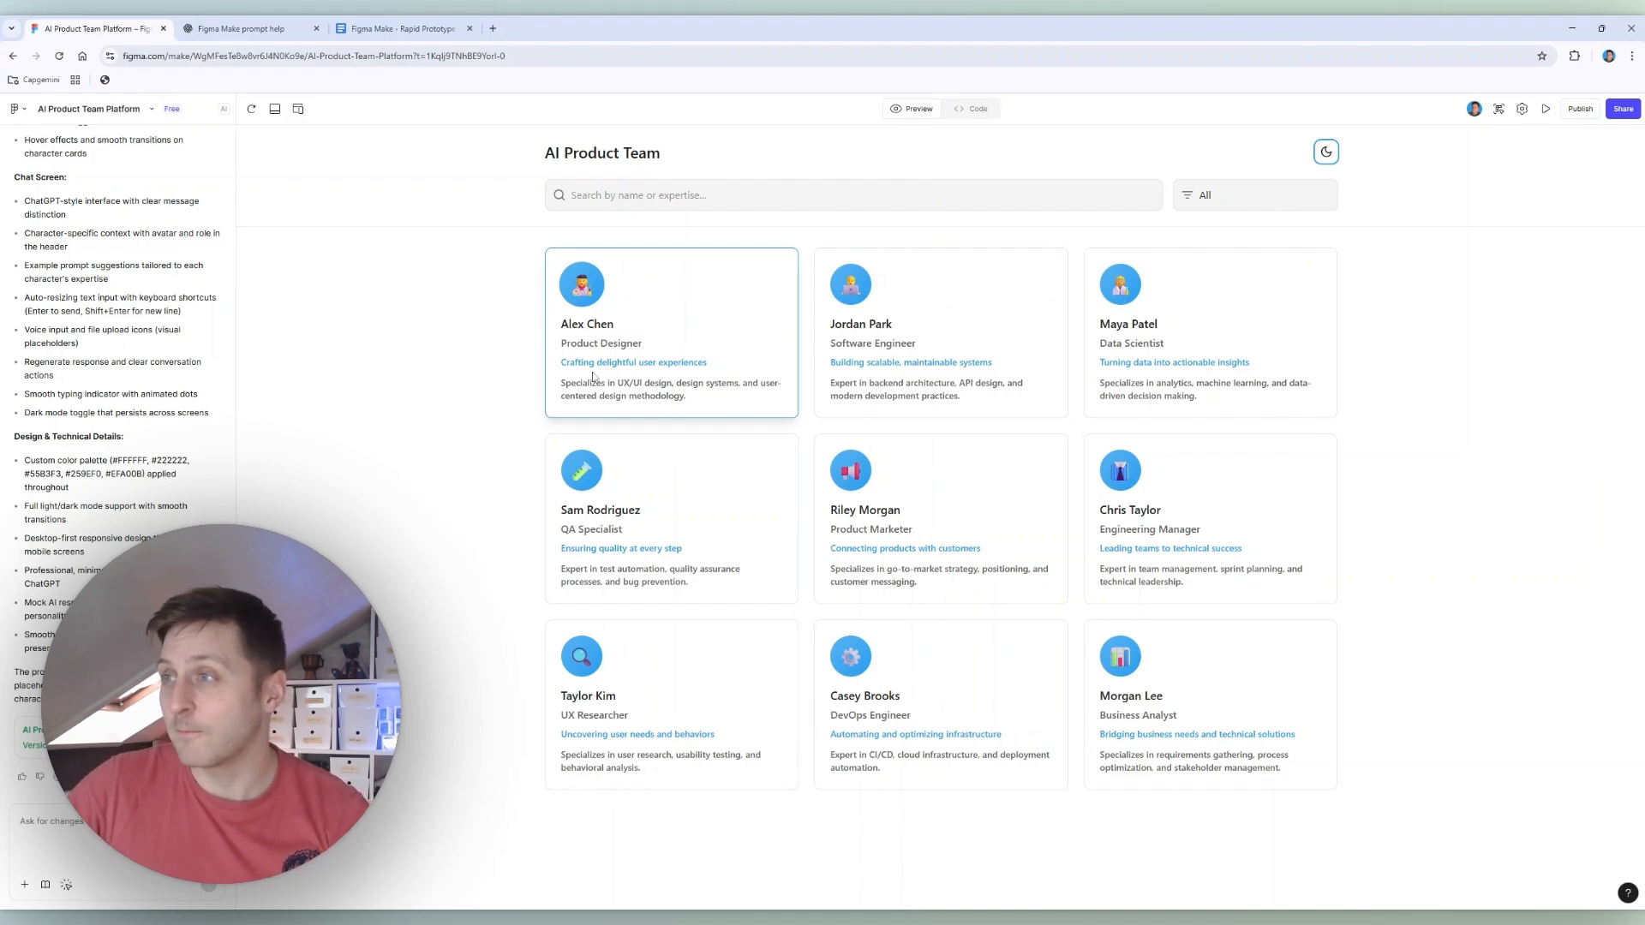
# Step: Test the Product Designer's chat by sending "Dummy text" and regenerating the response, ending back on the home screen
pyautogui.click(704, 405)
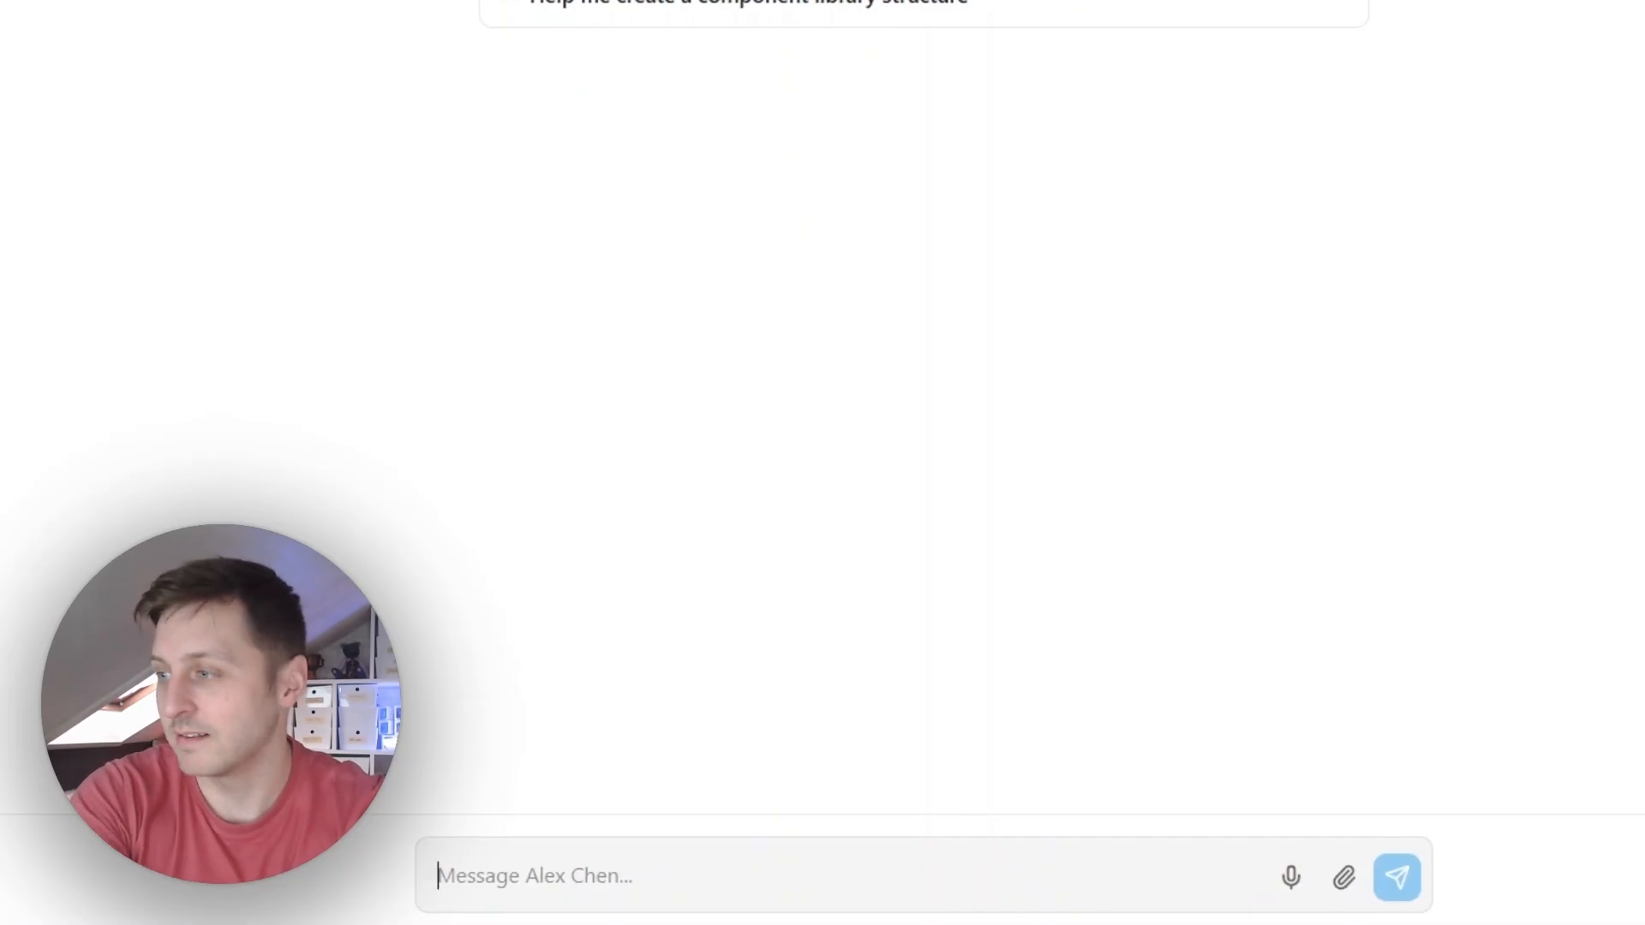
pyautogui.write('Dummy')
pyautogui.press('Return')
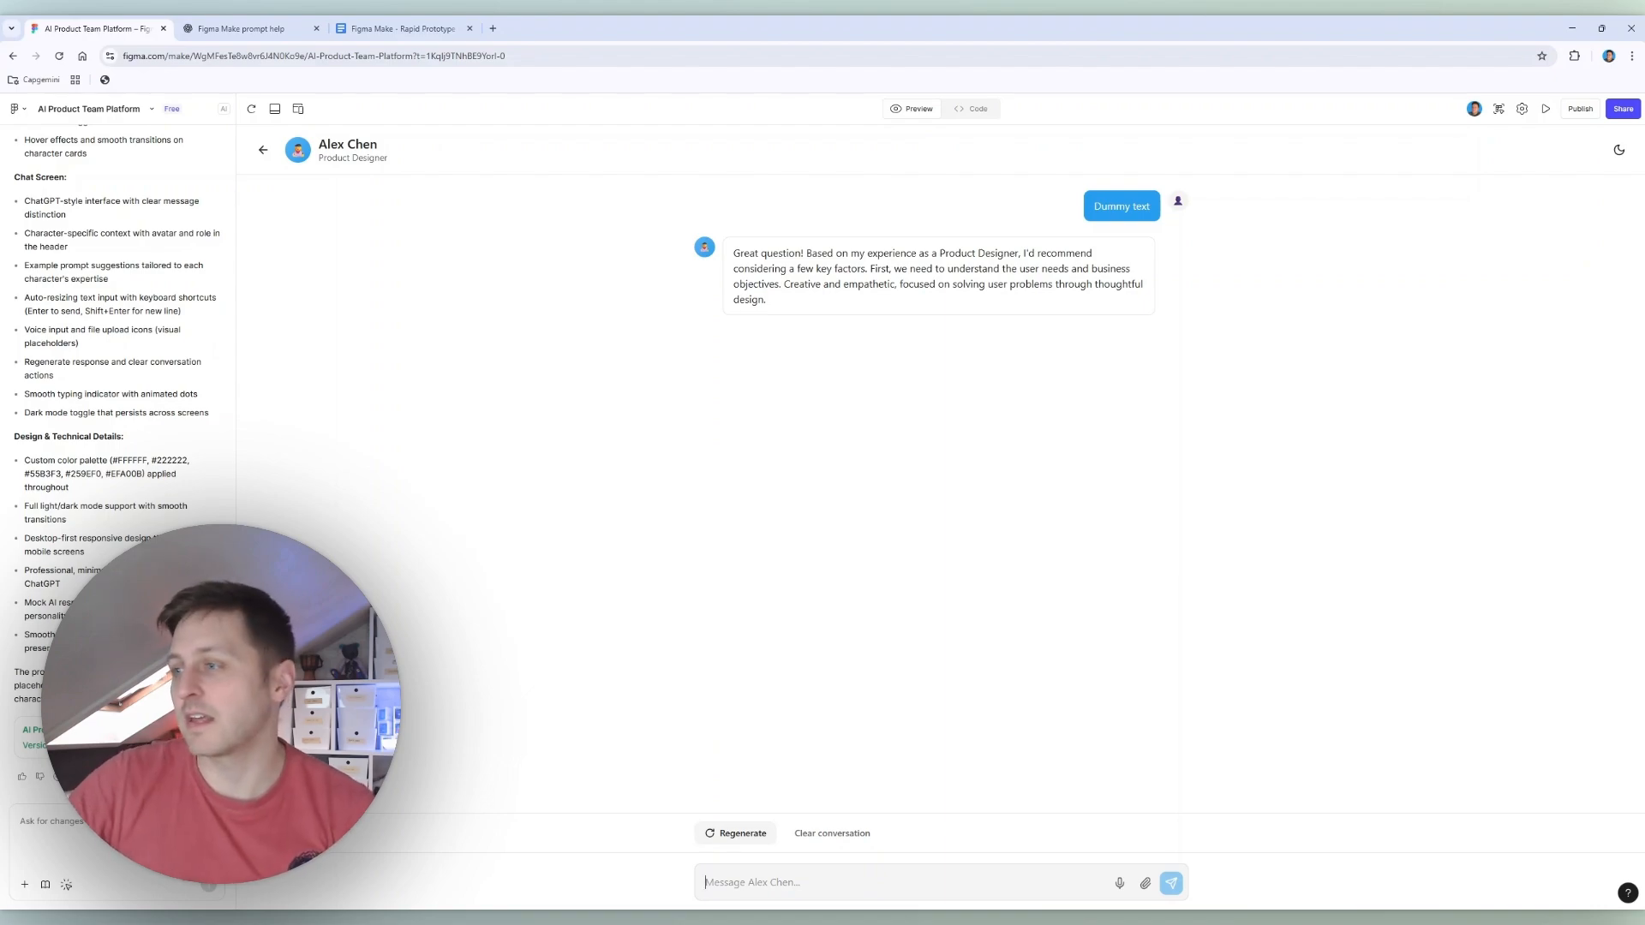
pyautogui.click(747, 838)
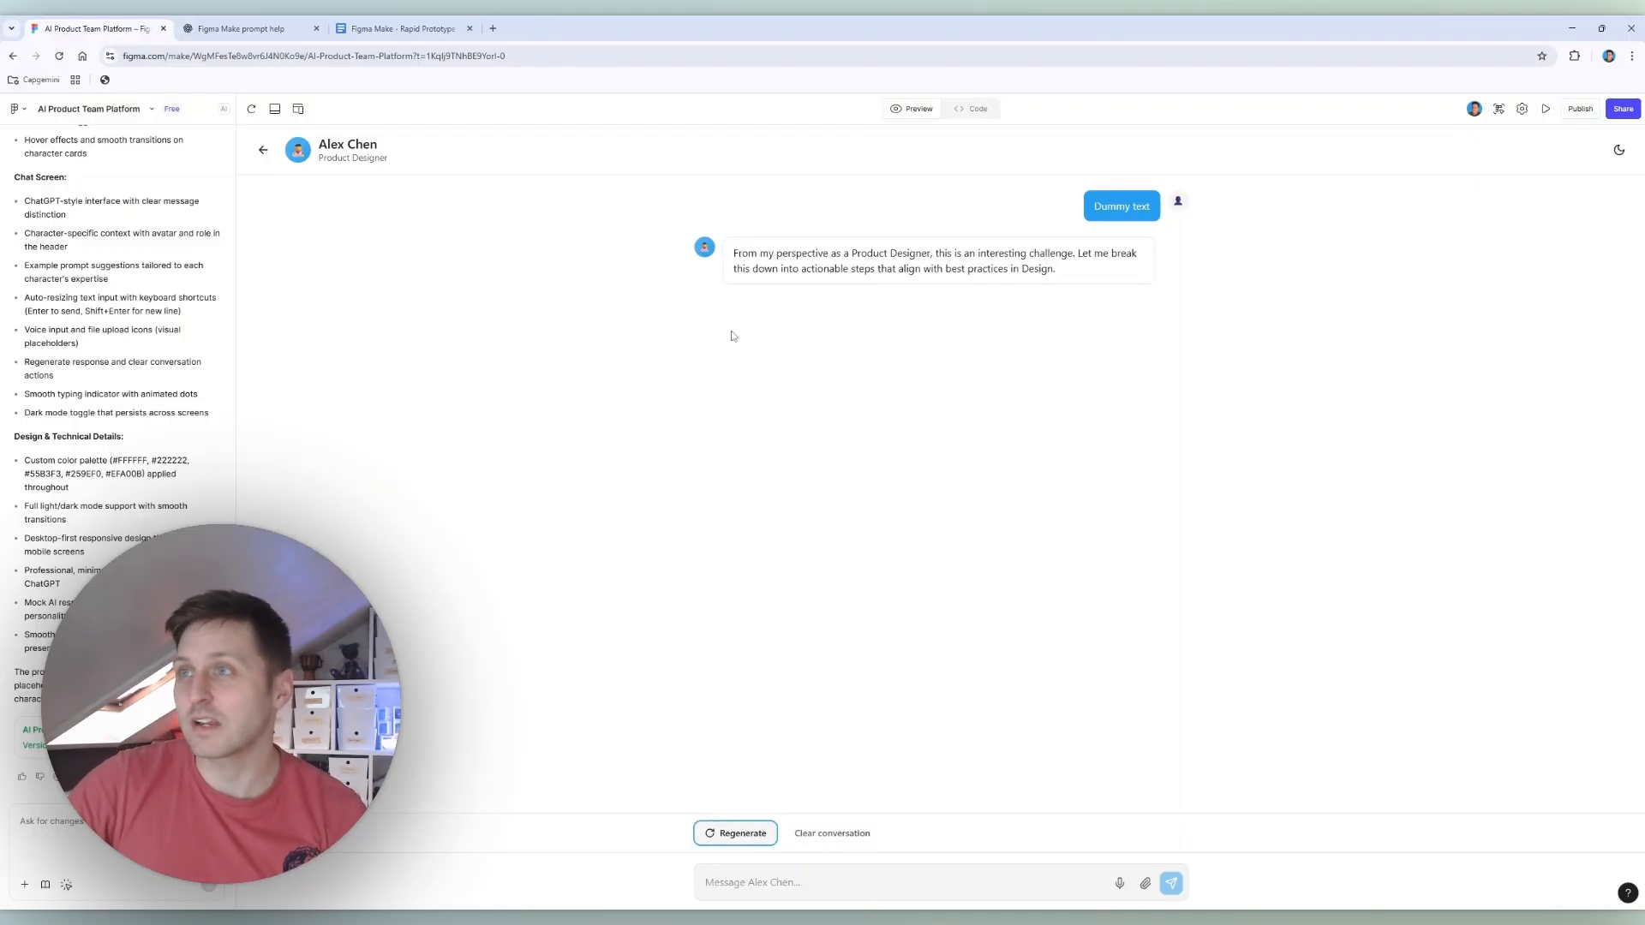
pyautogui.click(264, 151)
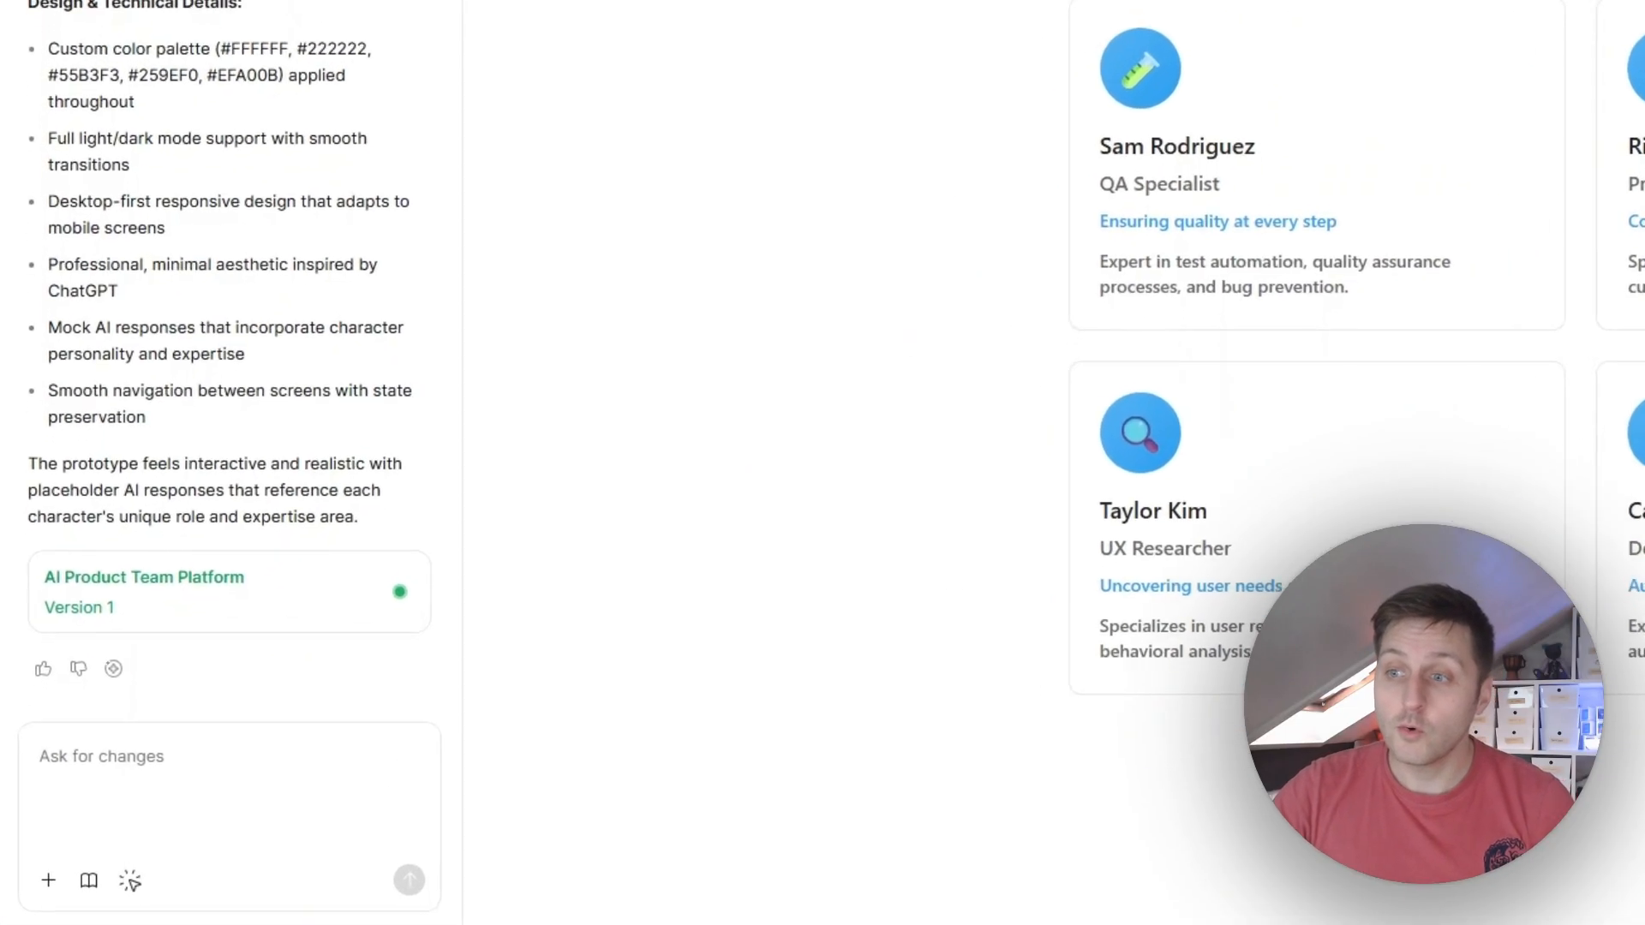
# Step: Request this change: "Update the icons for each character to be photorealistic images representing each "person" on the team."
pyautogui.click(240, 771)
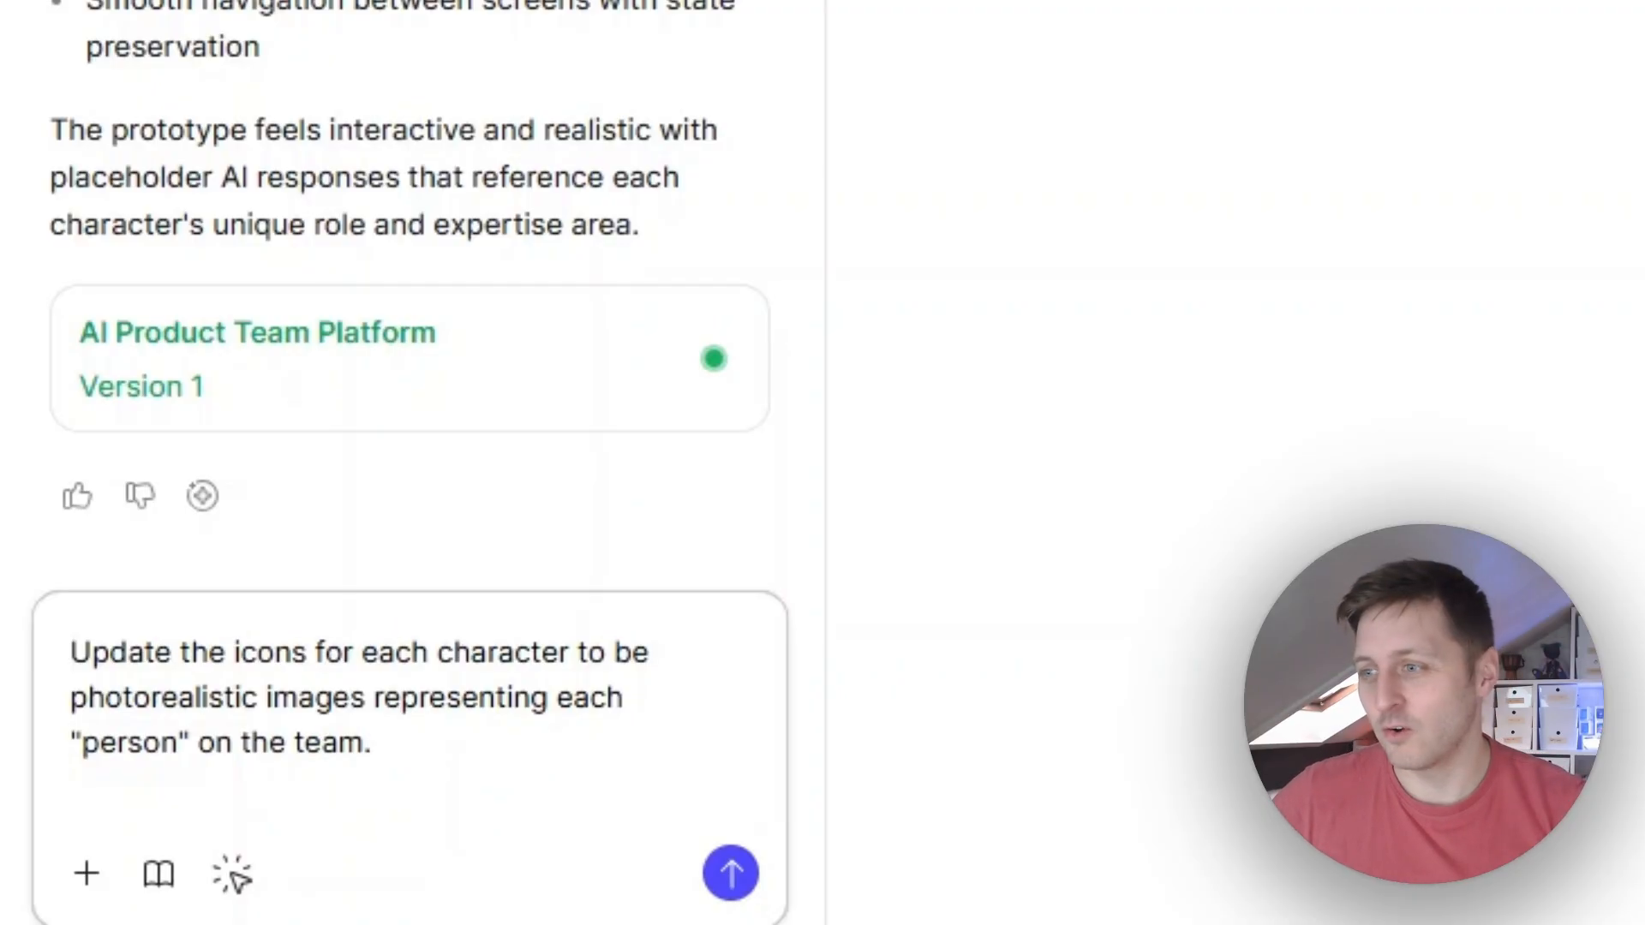
pyautogui.click(732, 873)
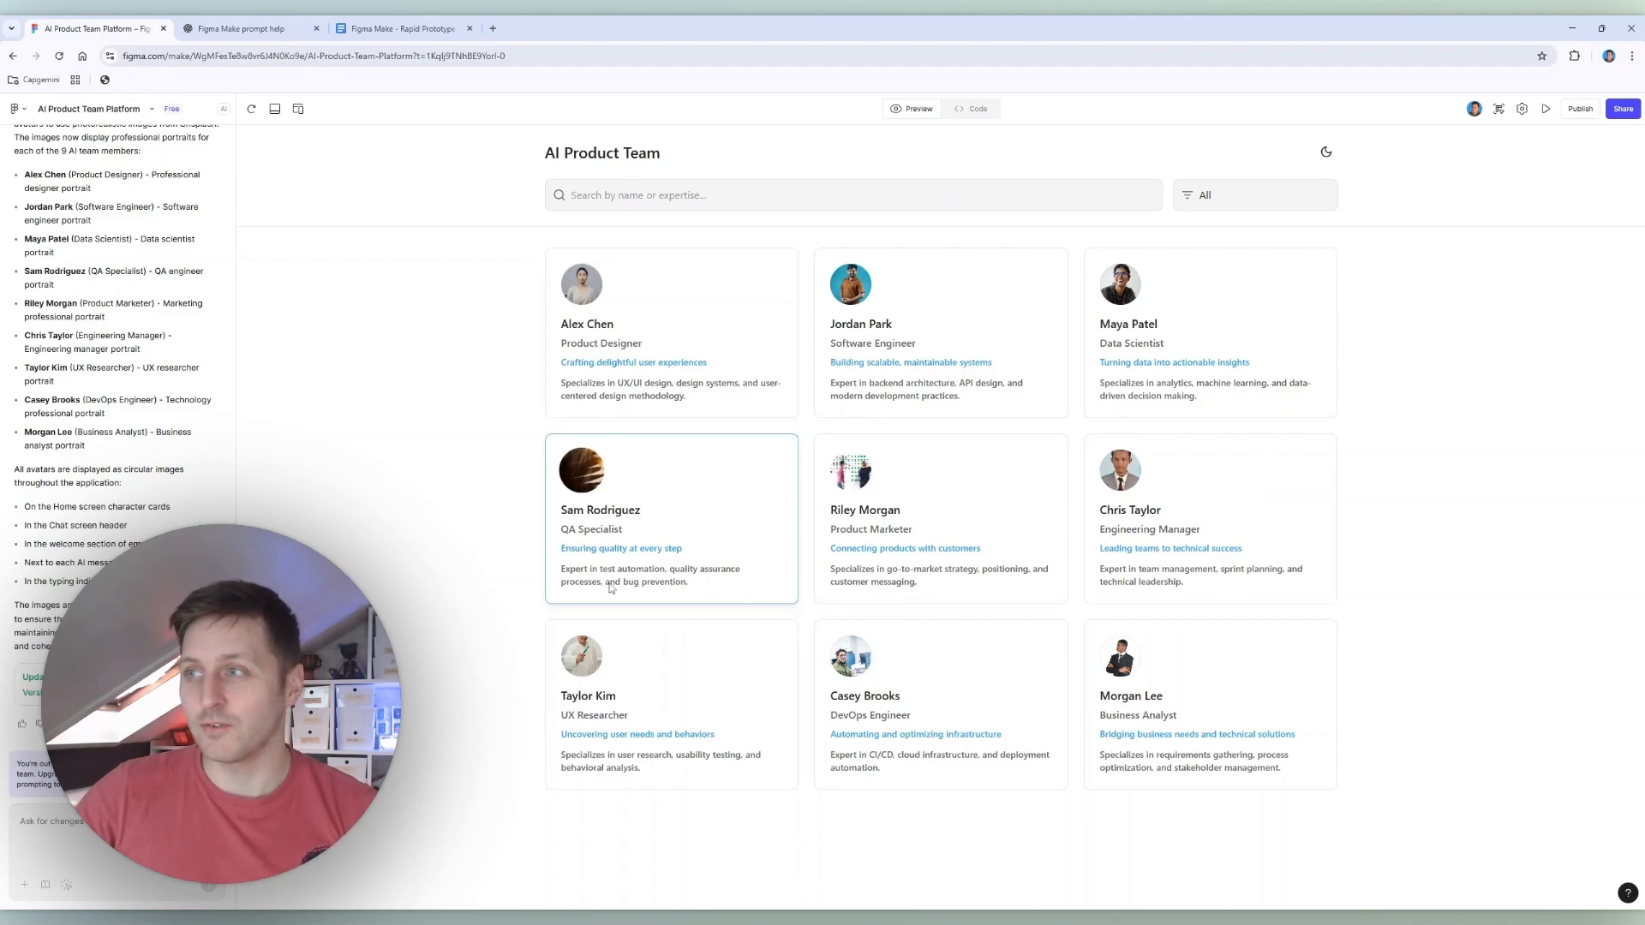
pyautogui.scroll(1, 188, 668)
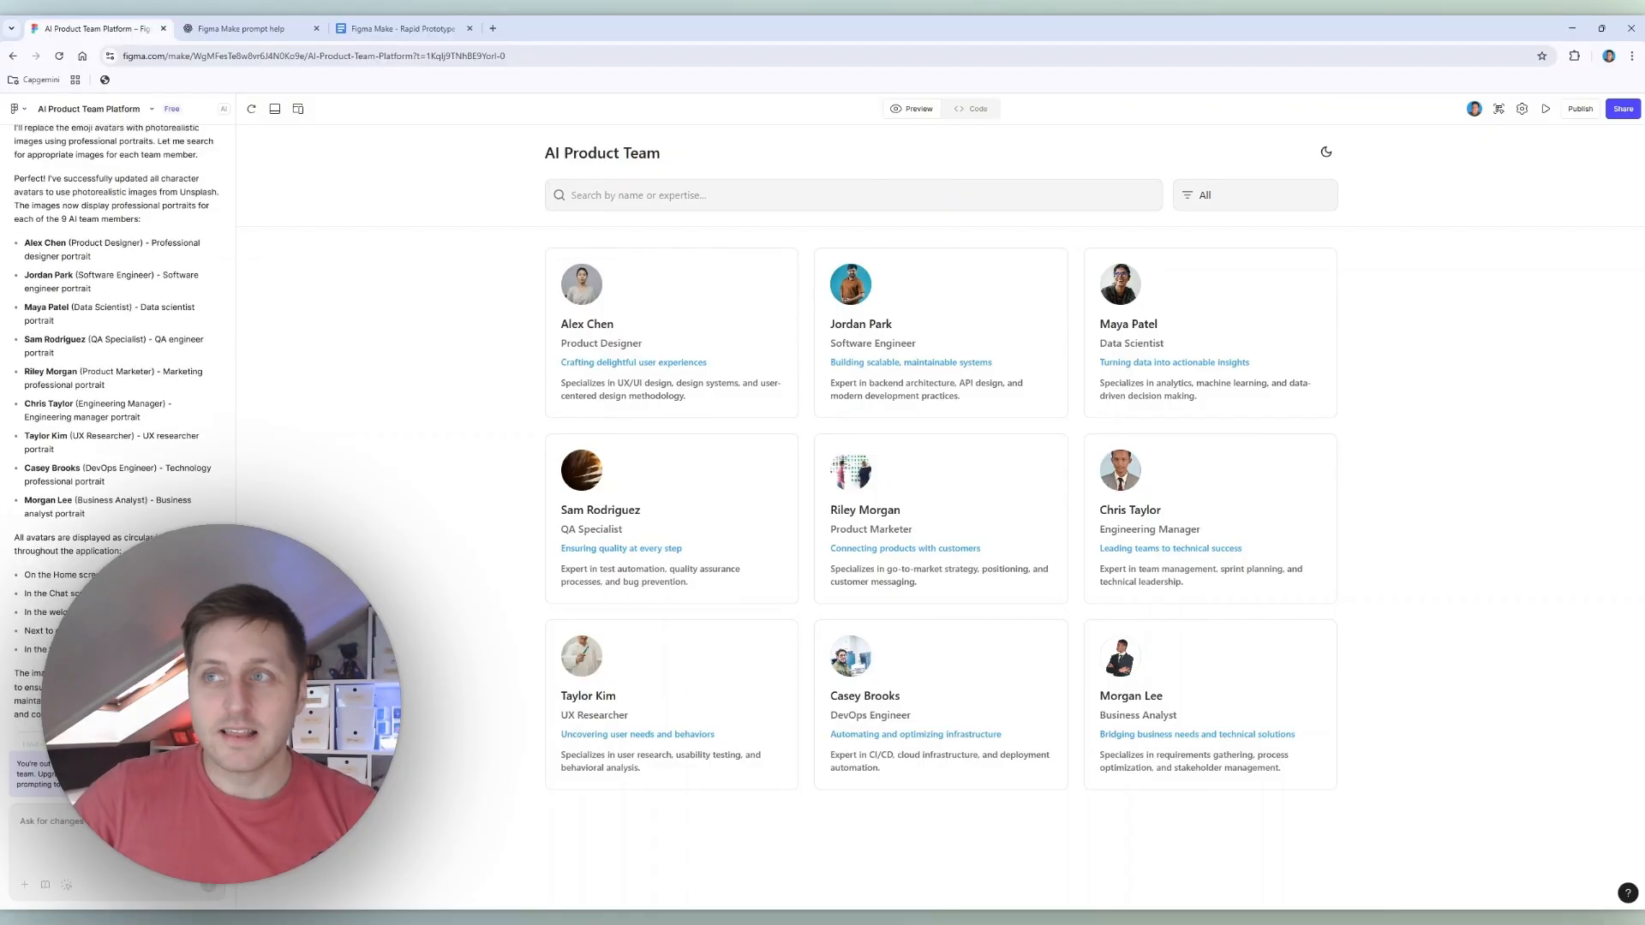
pyautogui.scroll(3, 115, 428)
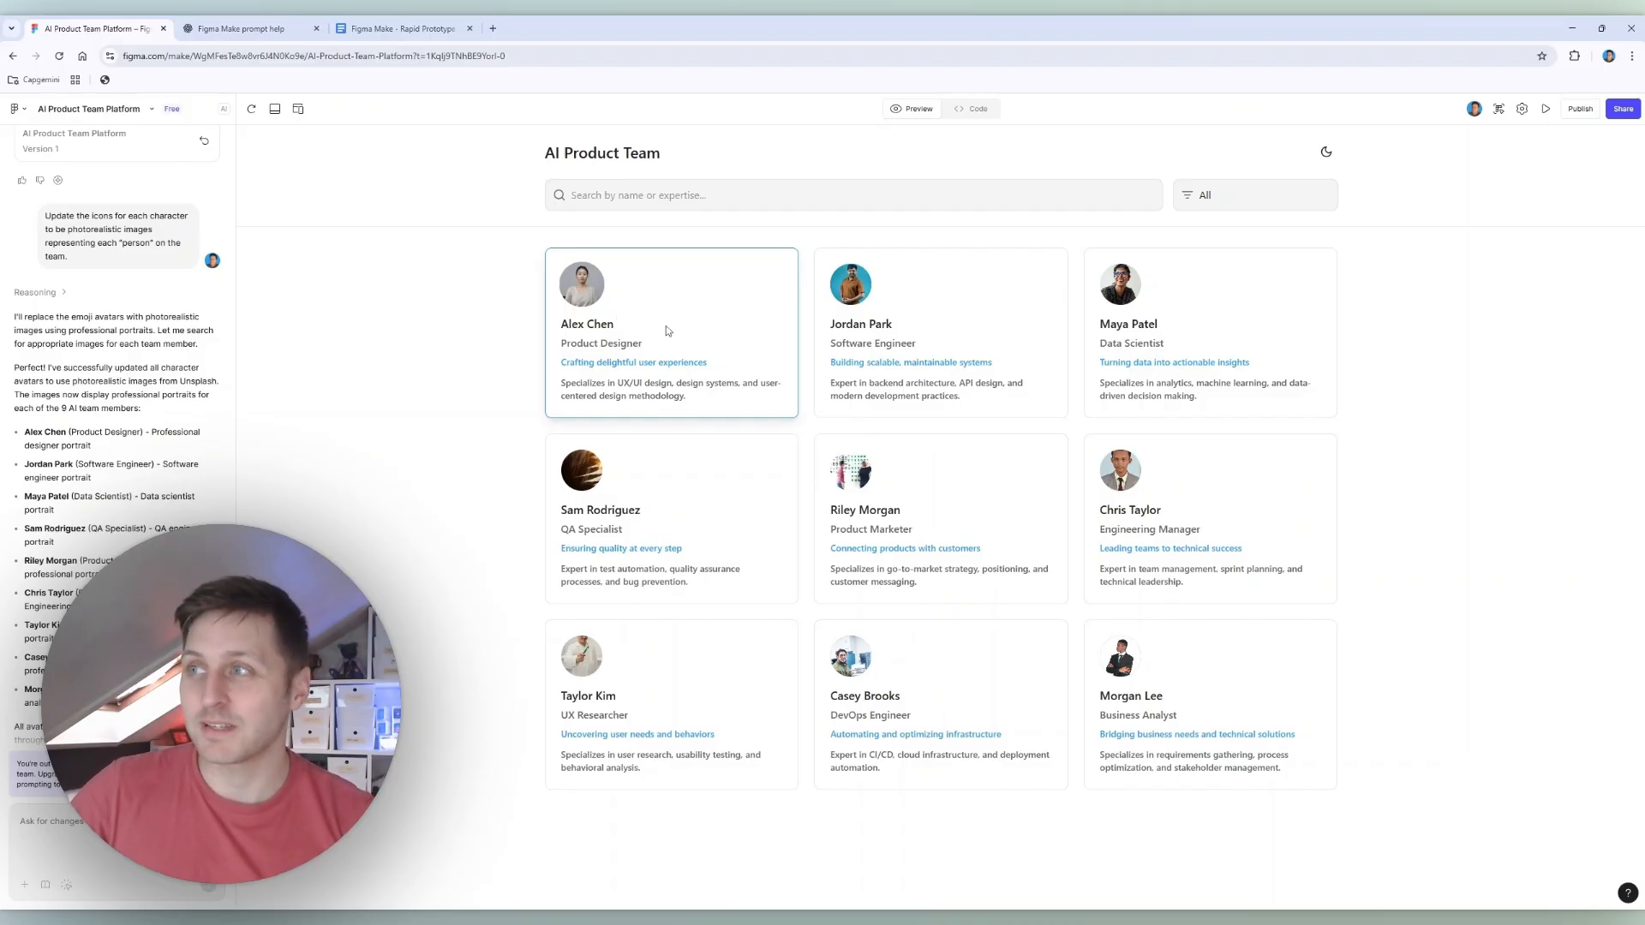
# Step: Check the new portraits on the Product Designer, QA Specialist and Product Marketer chat screens, returning to the home screen after each
pyautogui.click(634, 330)
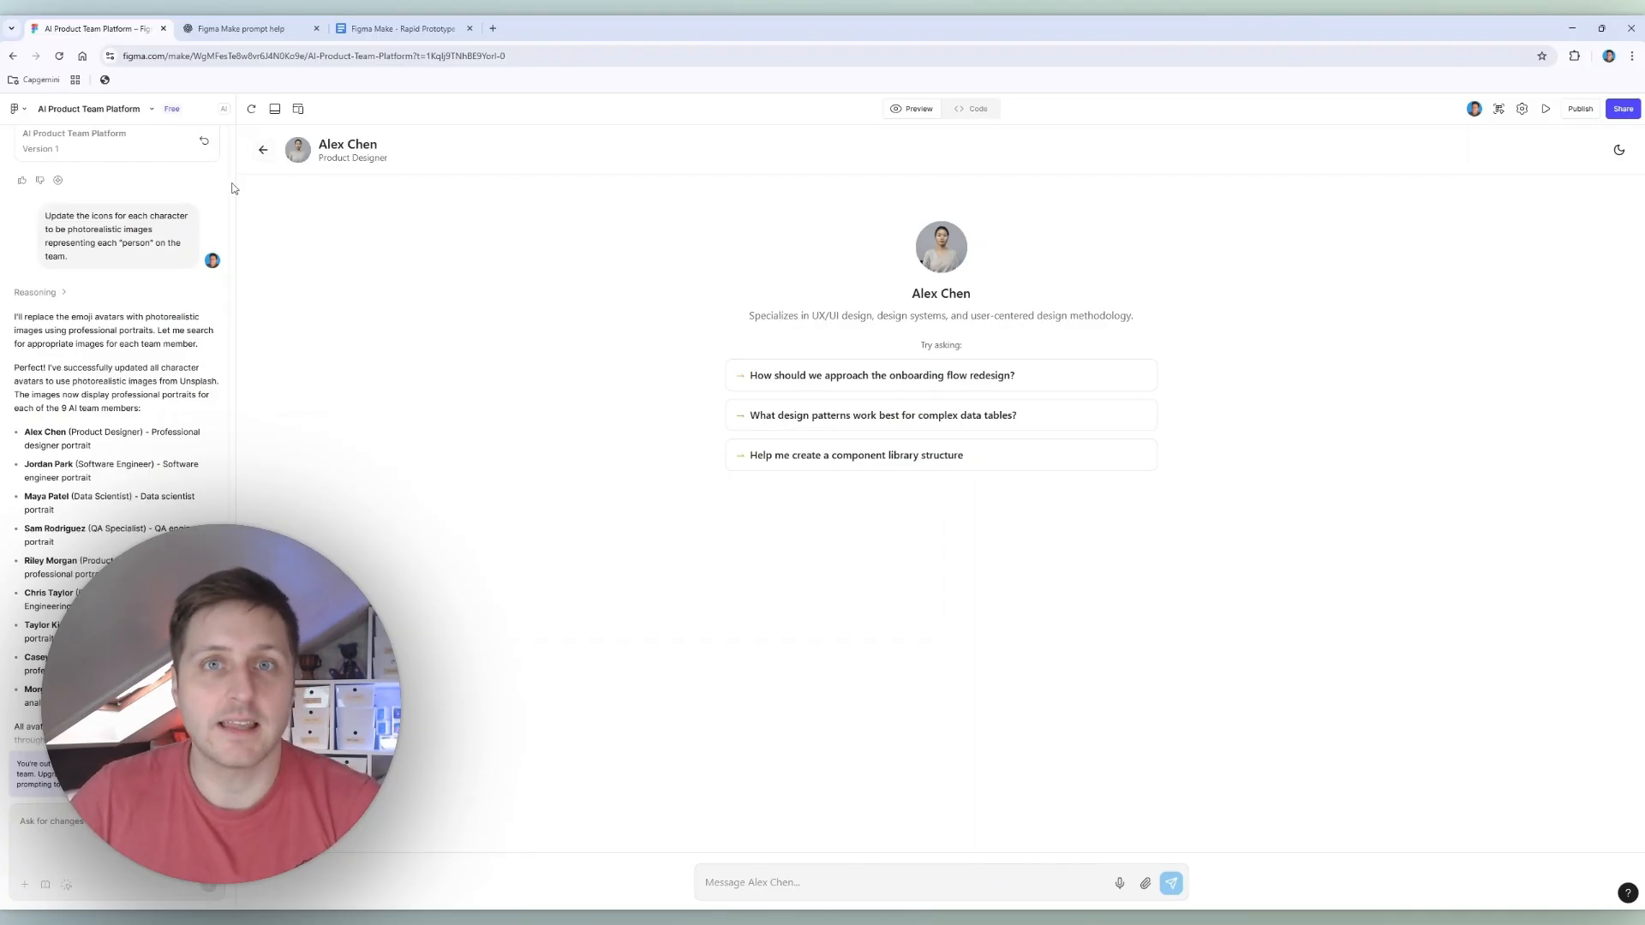
pyautogui.click(265, 150)
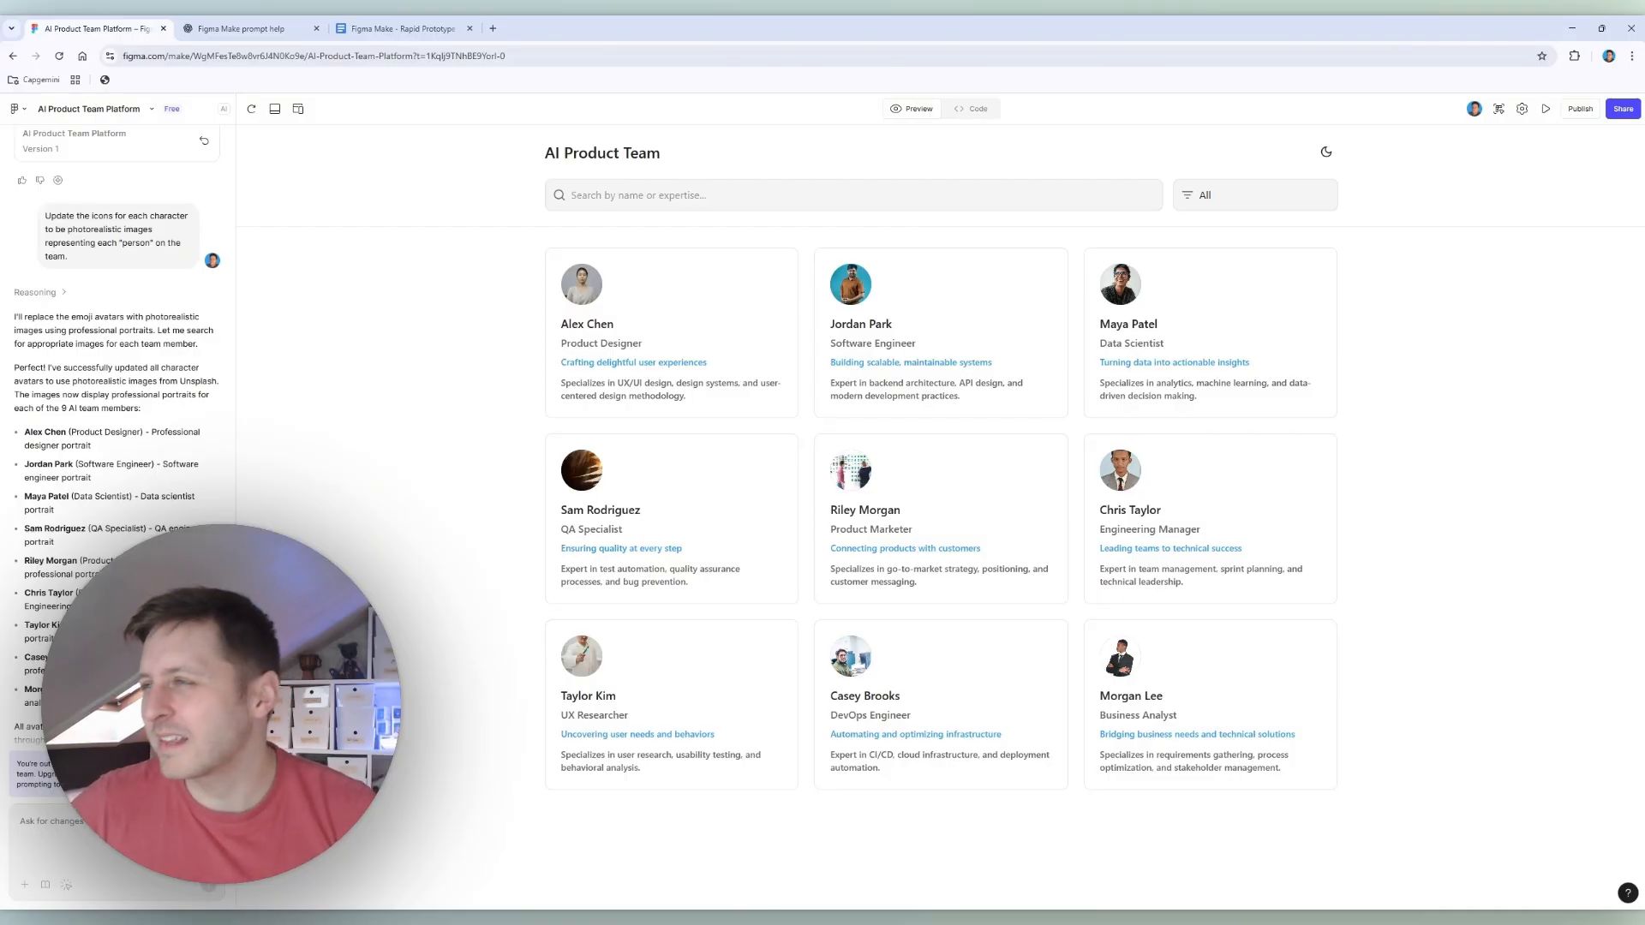
pyautogui.click(603, 490)
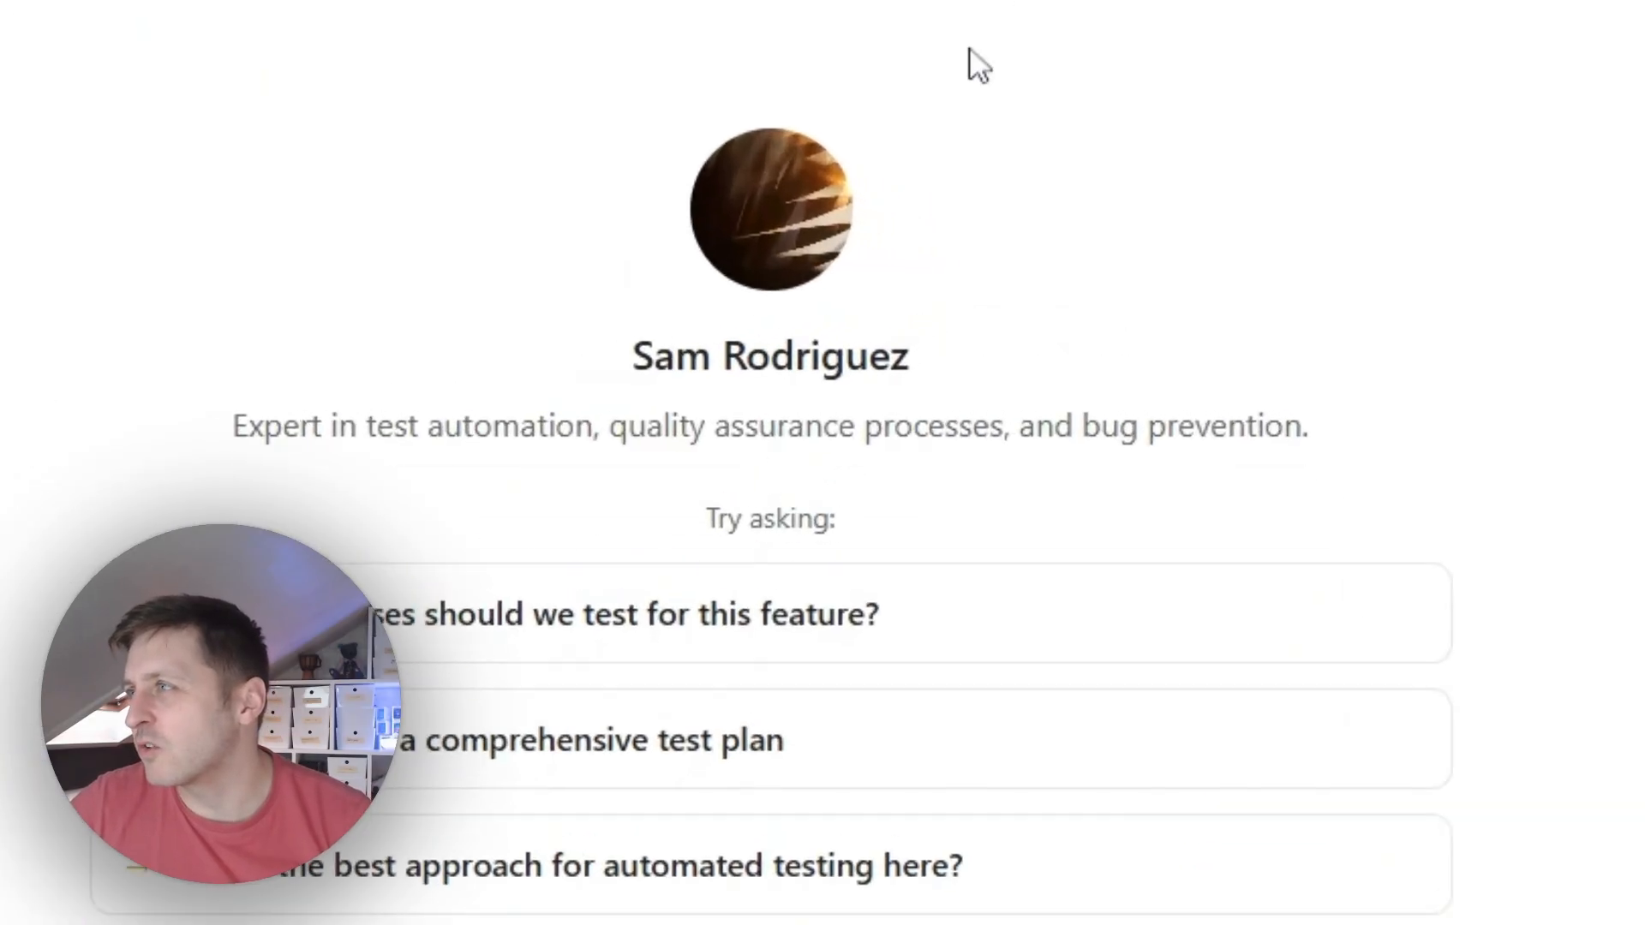
pyautogui.click(211, 153)
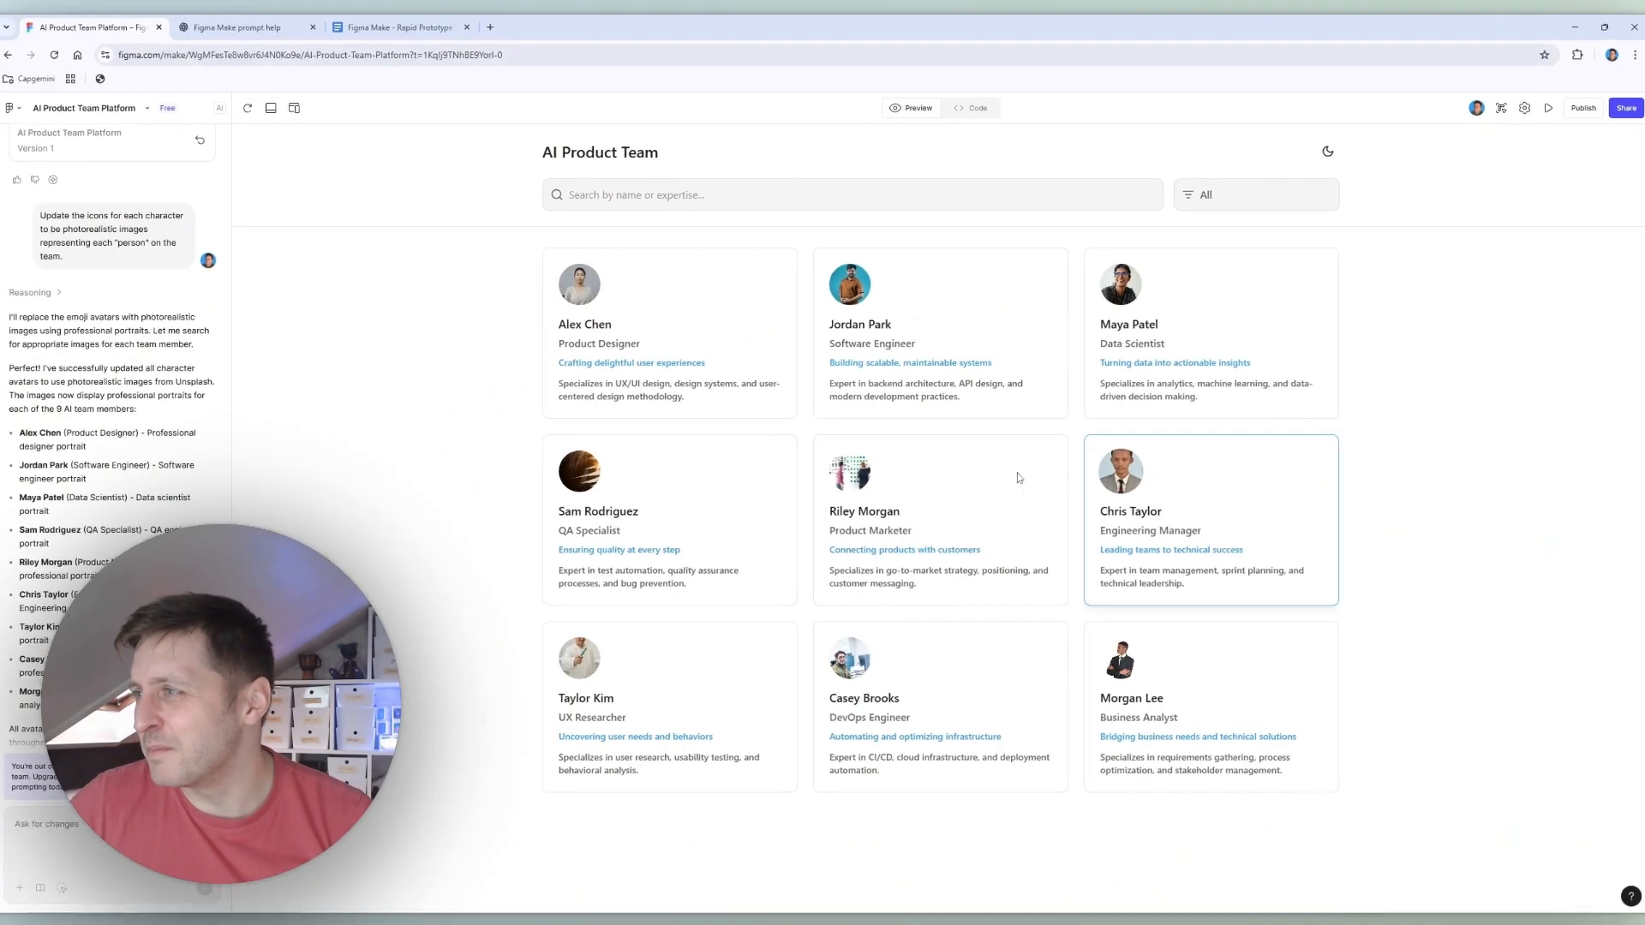
pyautogui.click(1019, 477)
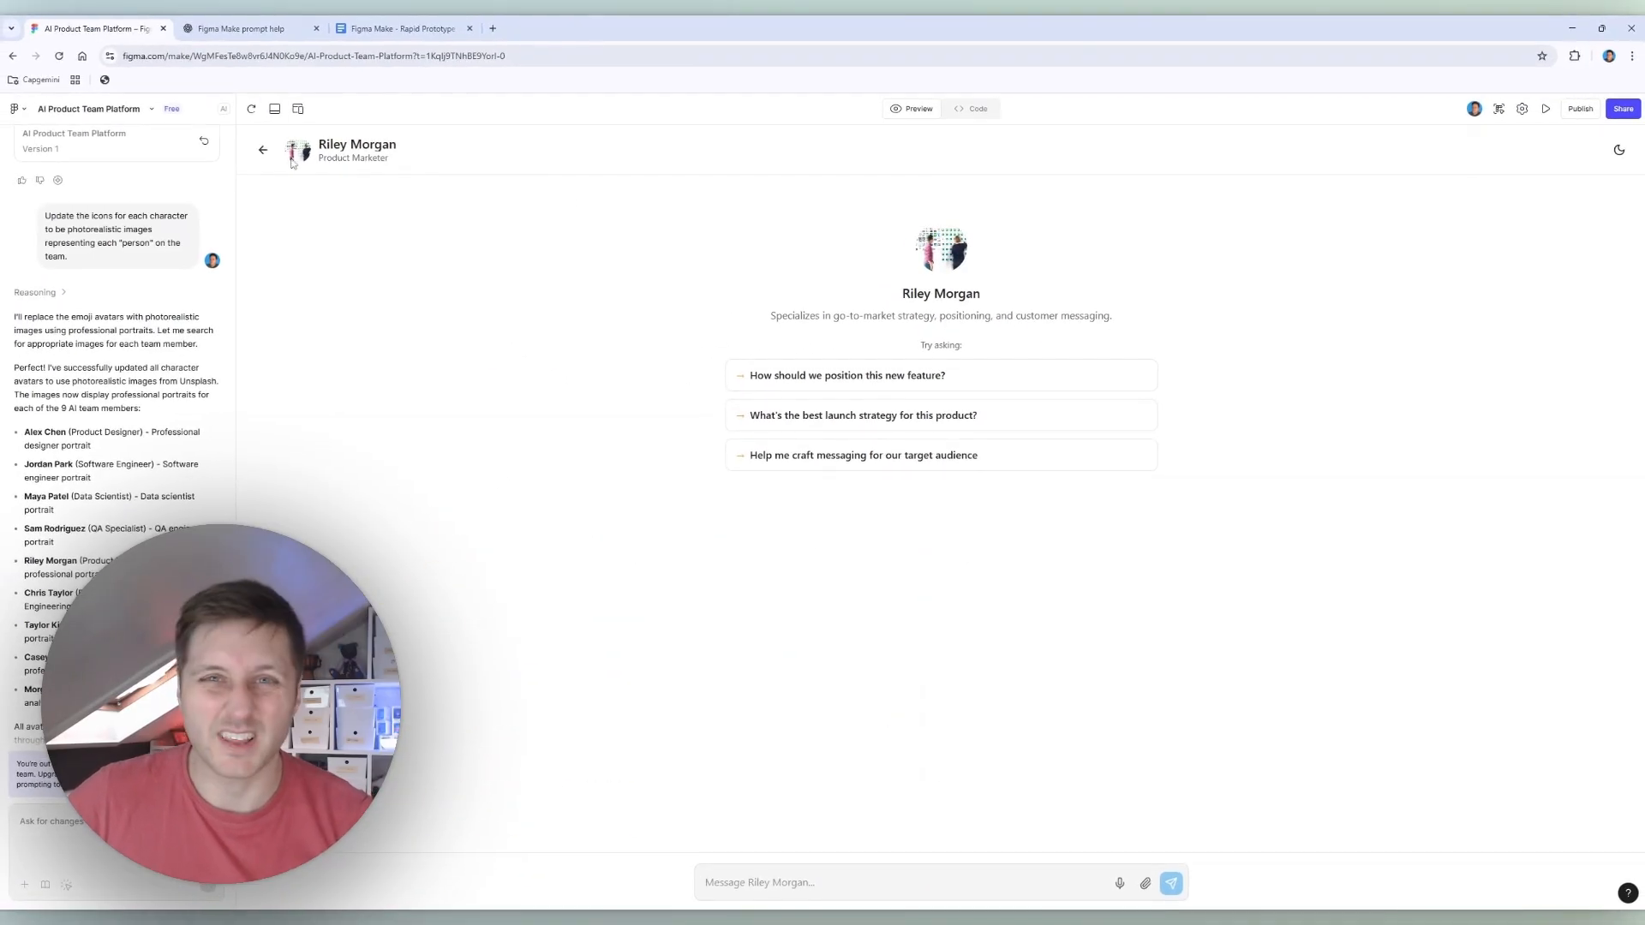
pyautogui.click(263, 150)
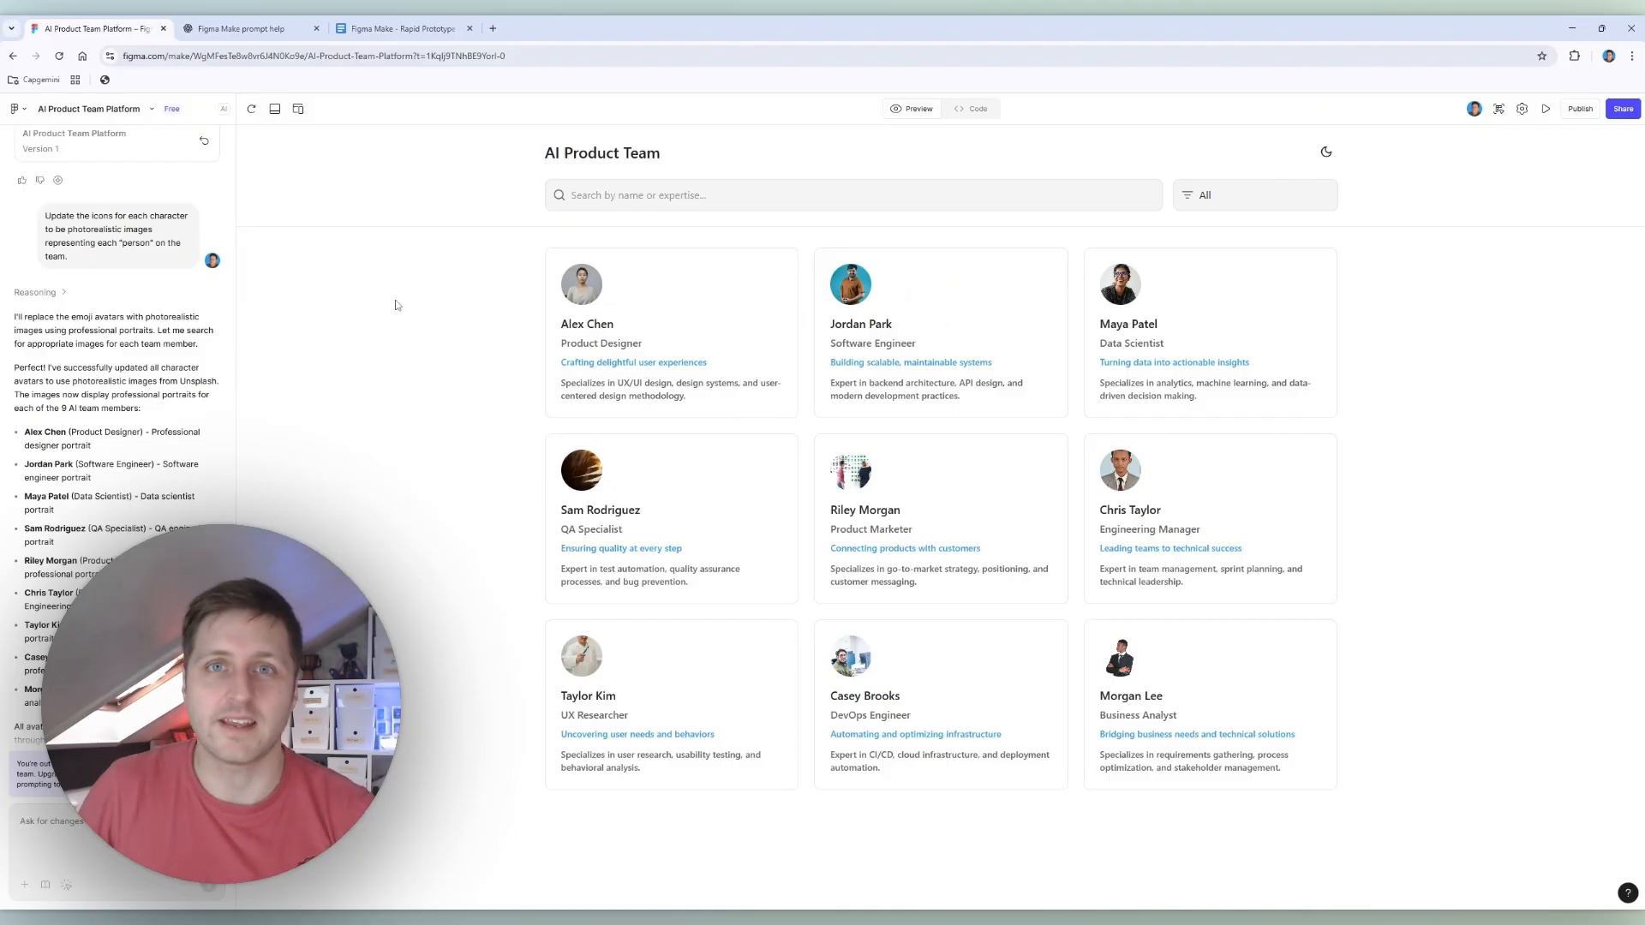